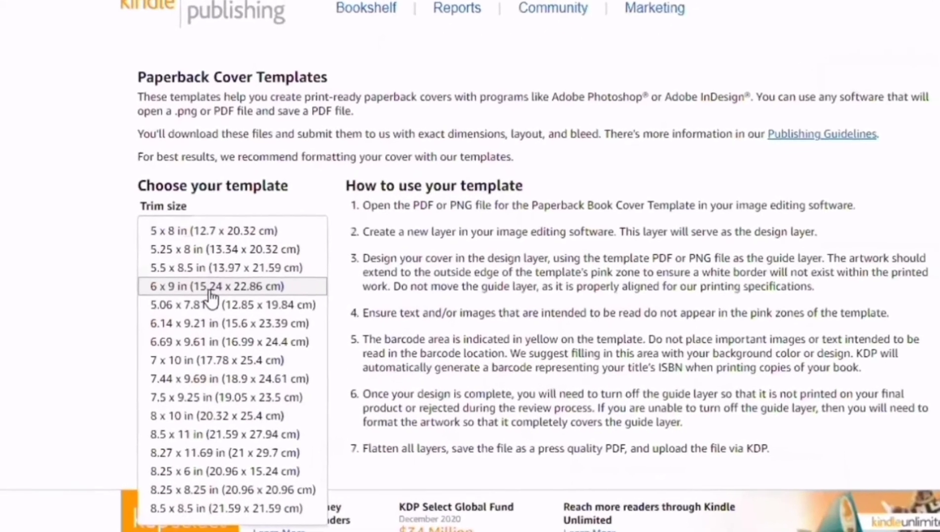
Step: Choose the 6 x 9 in trim size and a 100-page count, then check paper colour options
{"action": "left_click", "coordinate": [210, 289]}
{"action": "left_click", "coordinate": [211, 290]}
{"action": "type", "text": "1"}
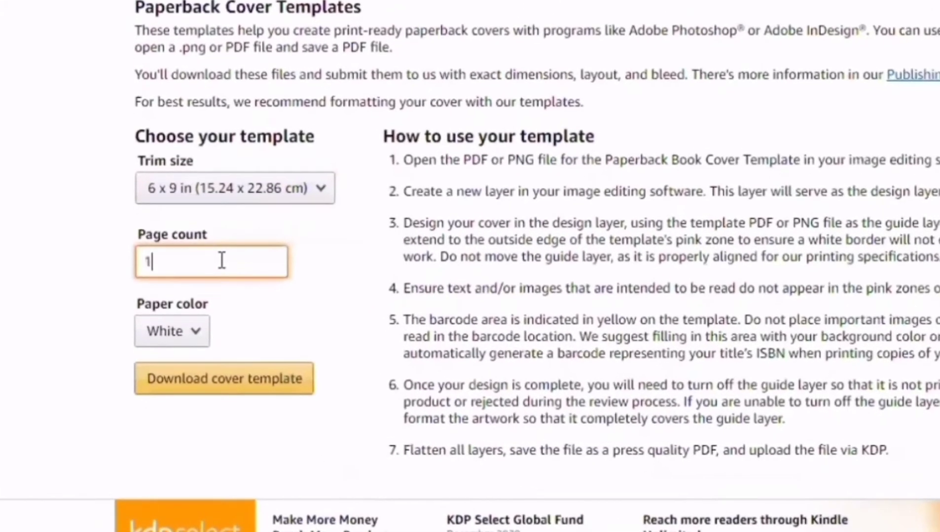
{"action": "type", "text": "00"}
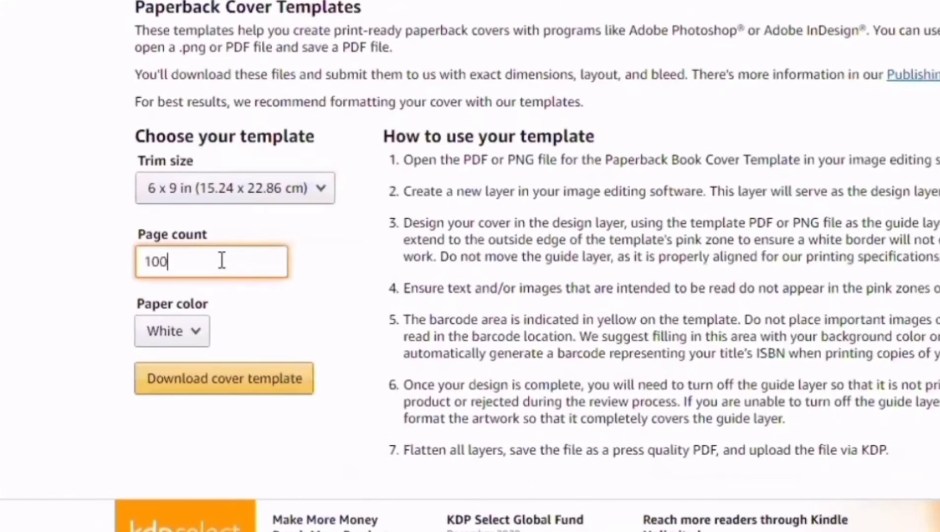
{"action": "left_click", "coordinate": [199, 339]}
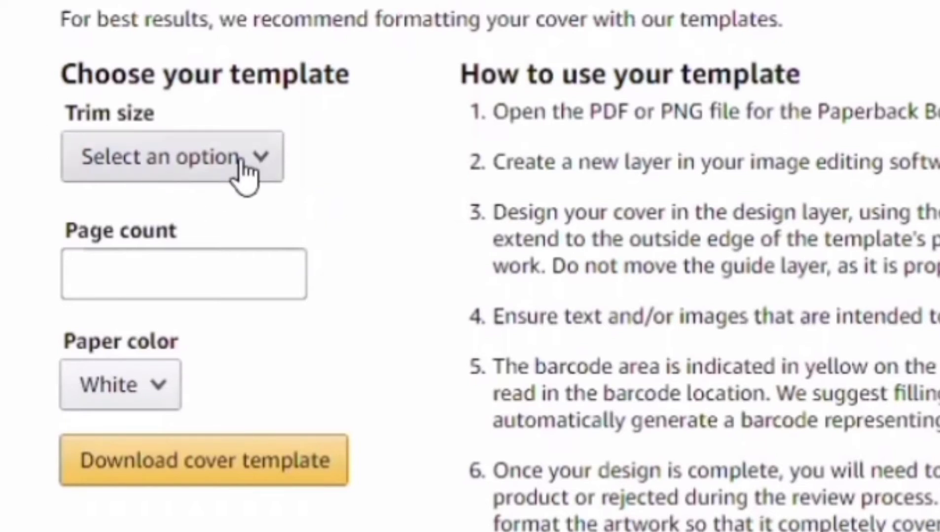
Step: Download a 6 x 9 in, 100-page, White paper cover template as BookCover6x9_BW_100
{"action": "left_click", "coordinate": [245, 170]}
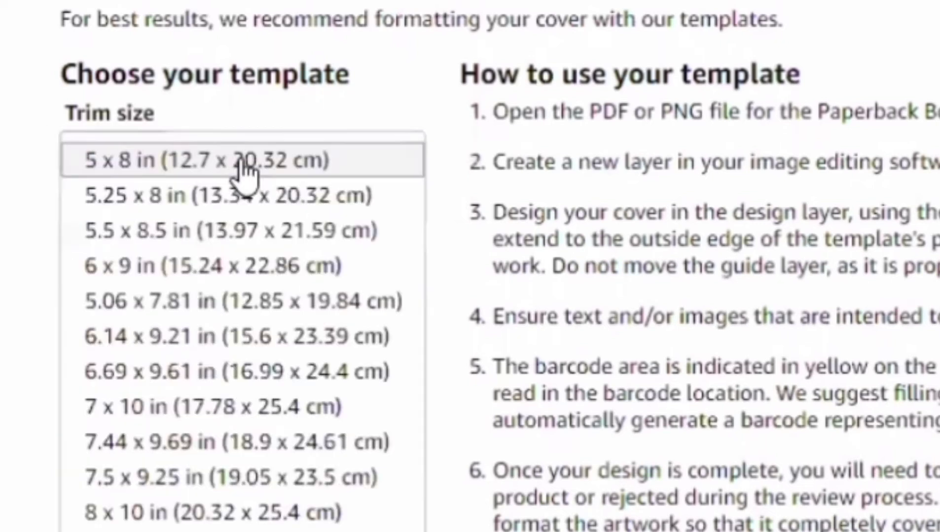
{"action": "left_click", "coordinate": [199, 268]}
{"action": "left_click", "coordinate": [200, 272]}
{"action": "type", "text": "100"}
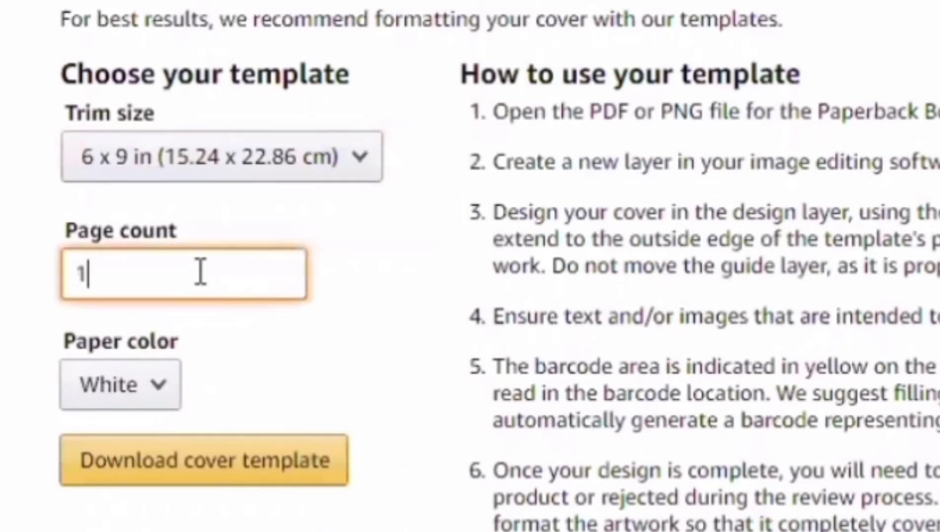
{"action": "left_click", "coordinate": [161, 394]}
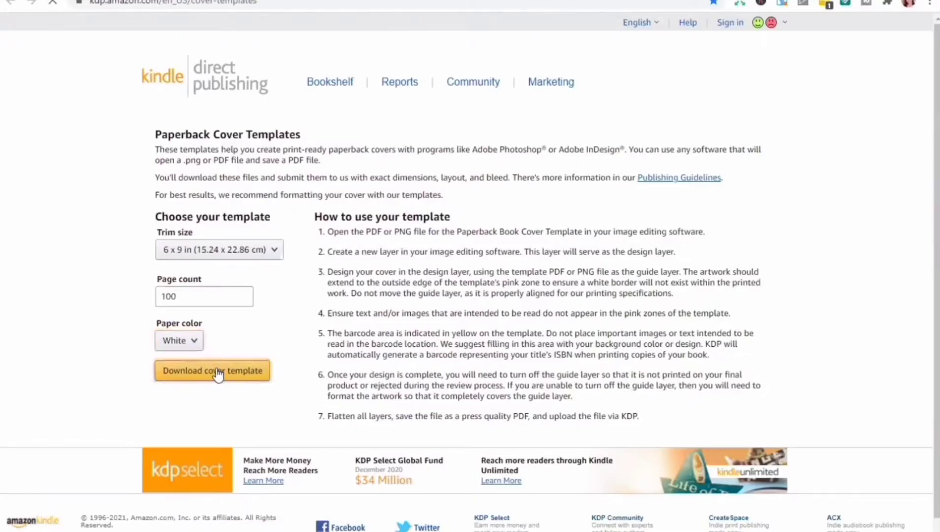
{"action": "left_click", "coordinate": [314, 471]}
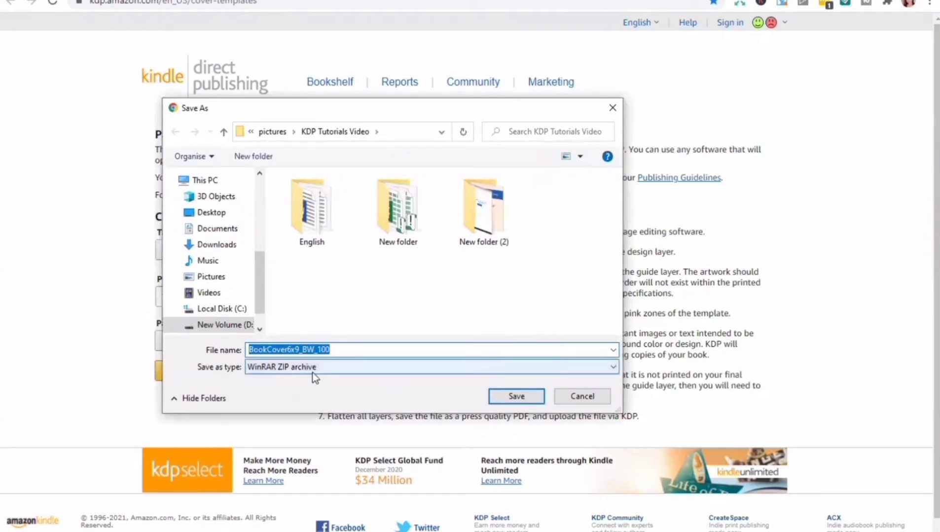
{"action": "left_click", "coordinate": [528, 396]}
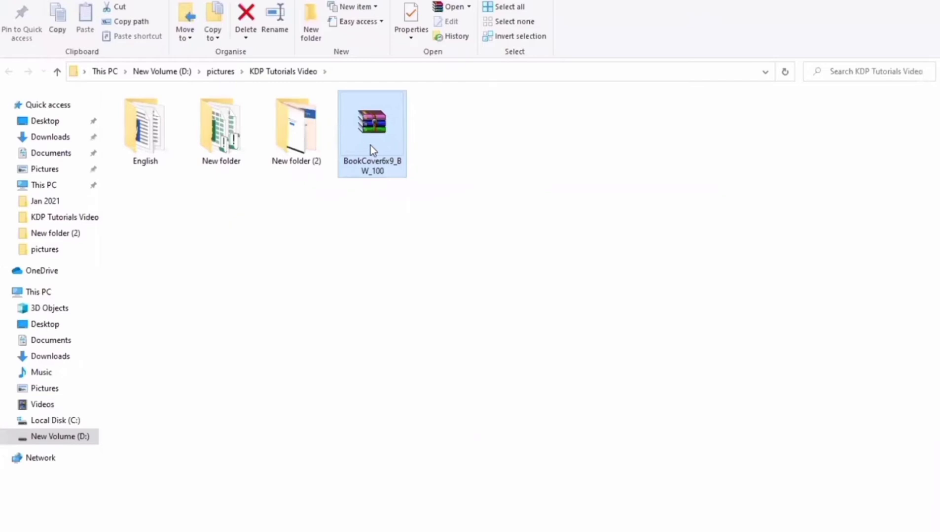
Step: Extract the BookCover archive in place and open its 6x9_BW_100 folder
{"action": "right_click", "coordinate": [370, 146]}
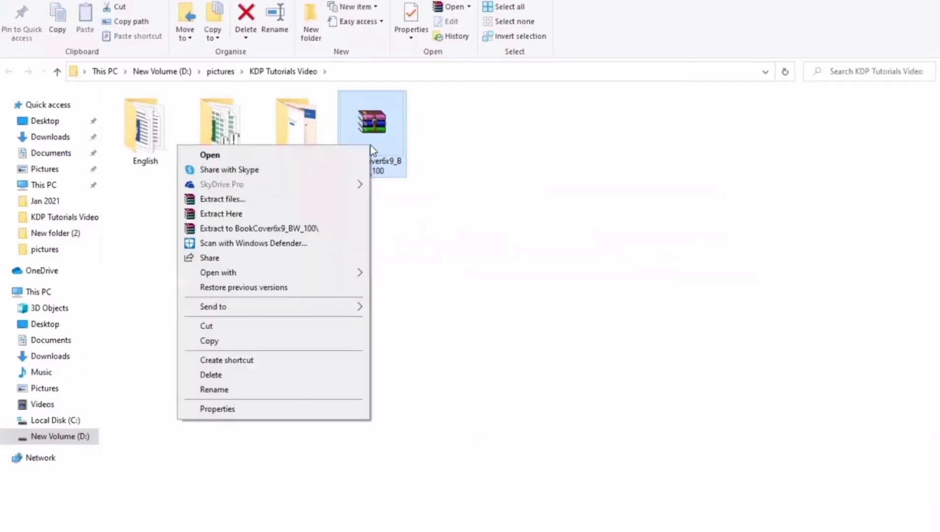
{"action": "left_click", "coordinate": [240, 214]}
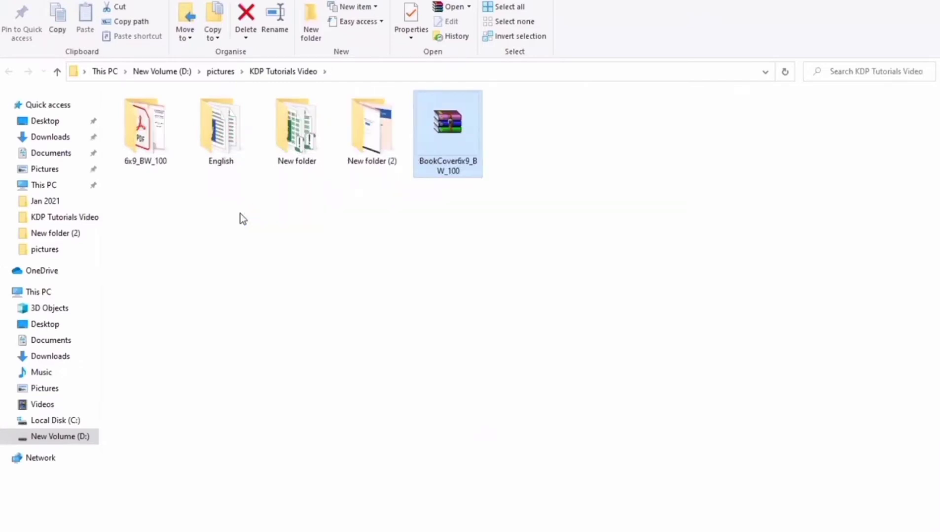
{"action": "double_click", "coordinate": [148, 148]}
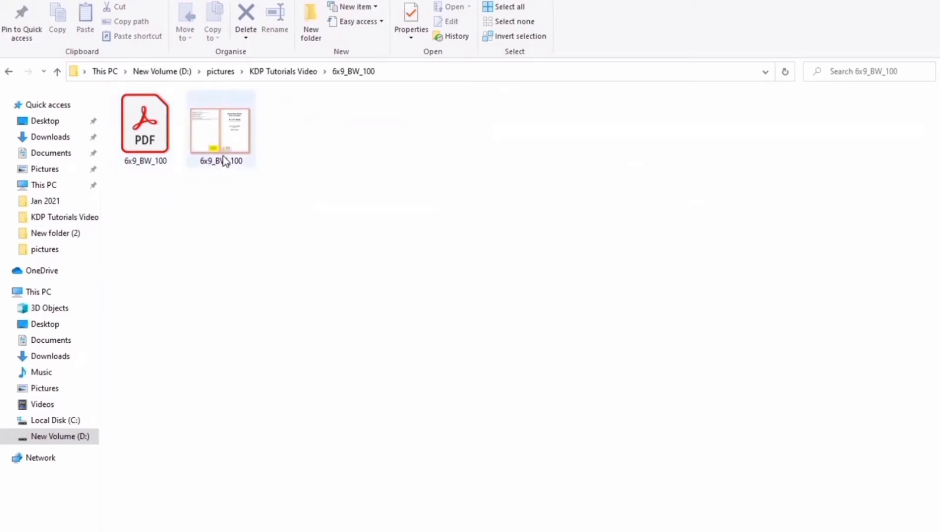
{"action": "mouse_move", "coordinate": [227, 159]}
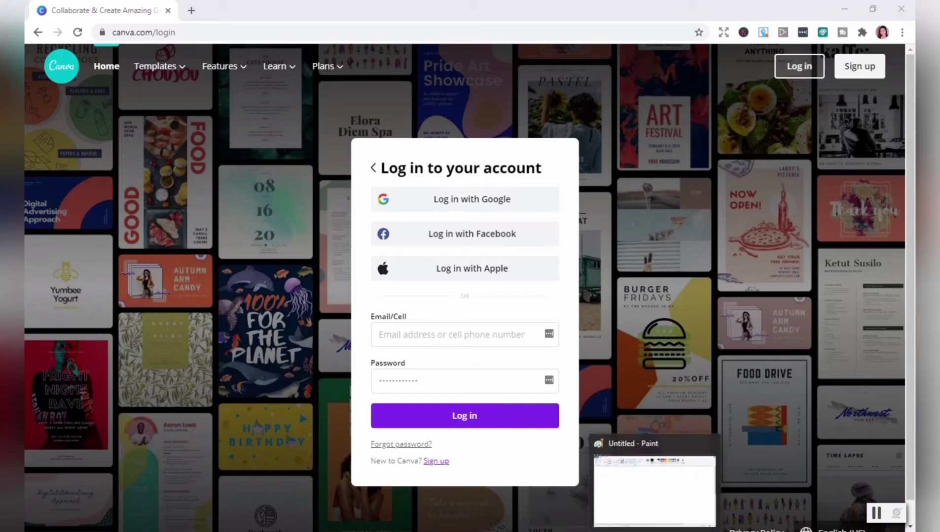
Step: Bring the 6x9_BW_100 folder window back from Paint and maximize it
{"action": "left_click", "coordinate": [654, 531]}
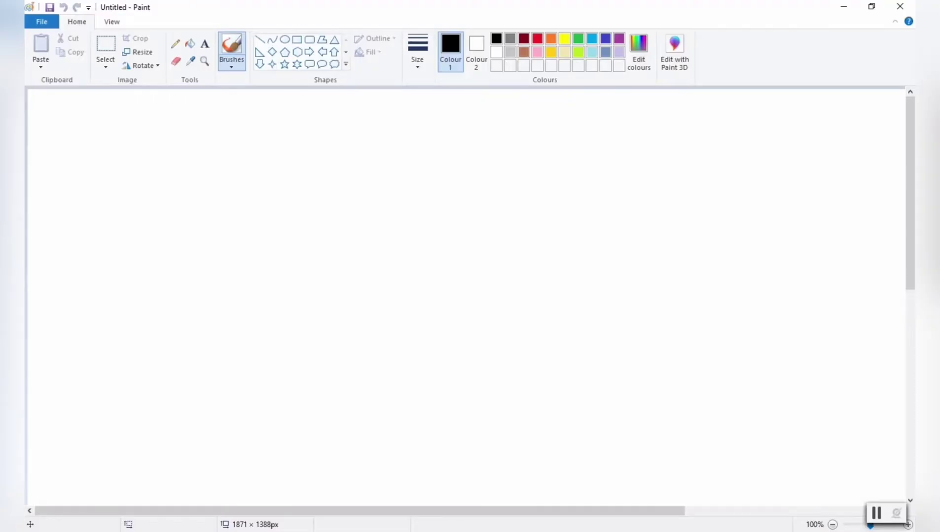
{"action": "left_click", "coordinate": [308, 531]}
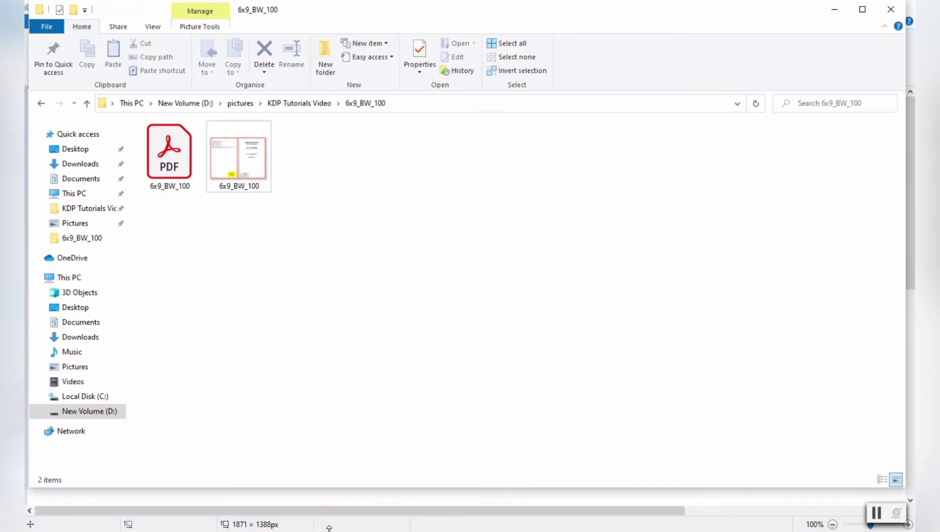
{"action": "left_click", "coordinate": [862, 10]}
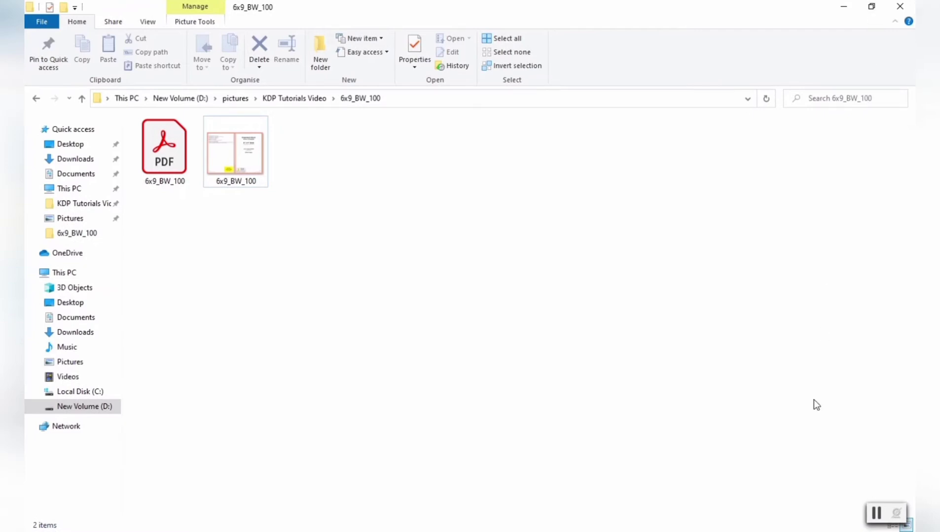
Step: Check the PNG template's file properties, showing its 29.7 MB size
{"action": "left_click", "coordinate": [236, 168]}
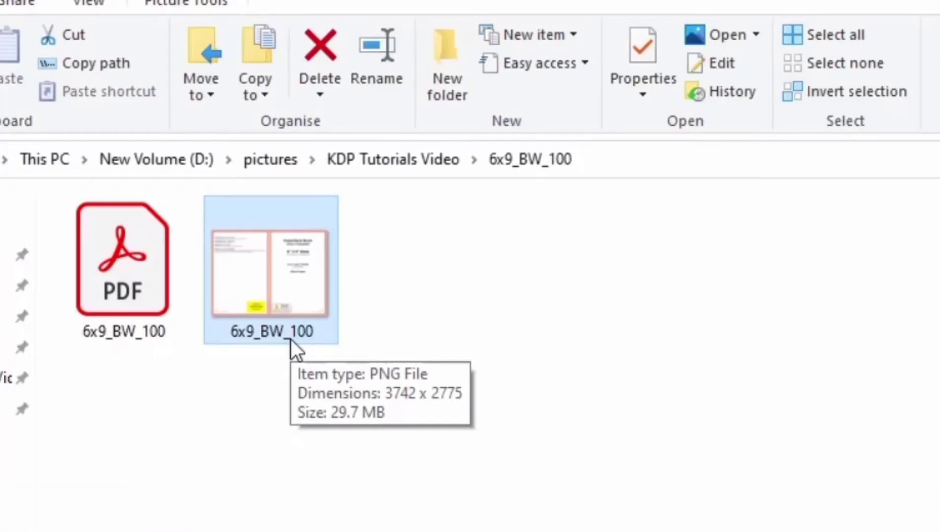
{"action": "right_click", "coordinate": [290, 340]}
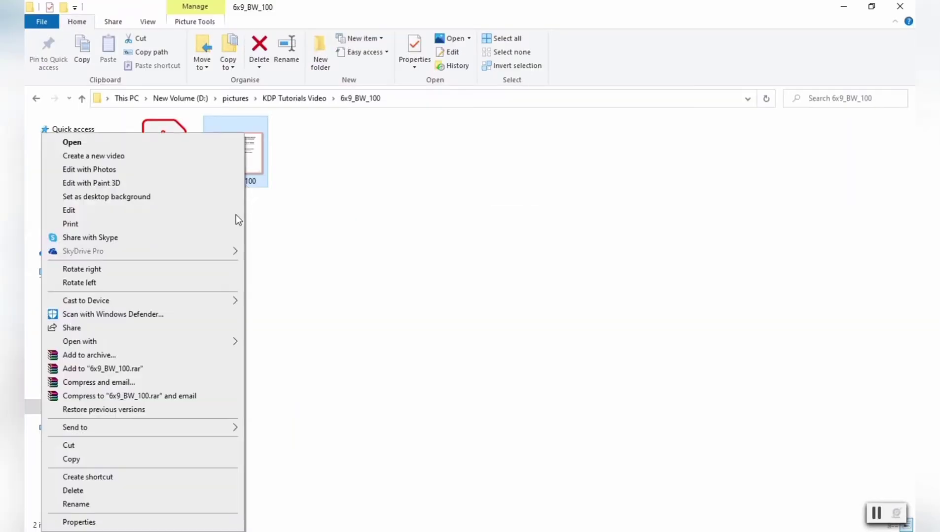
{"action": "left_click", "coordinate": [218, 522]}
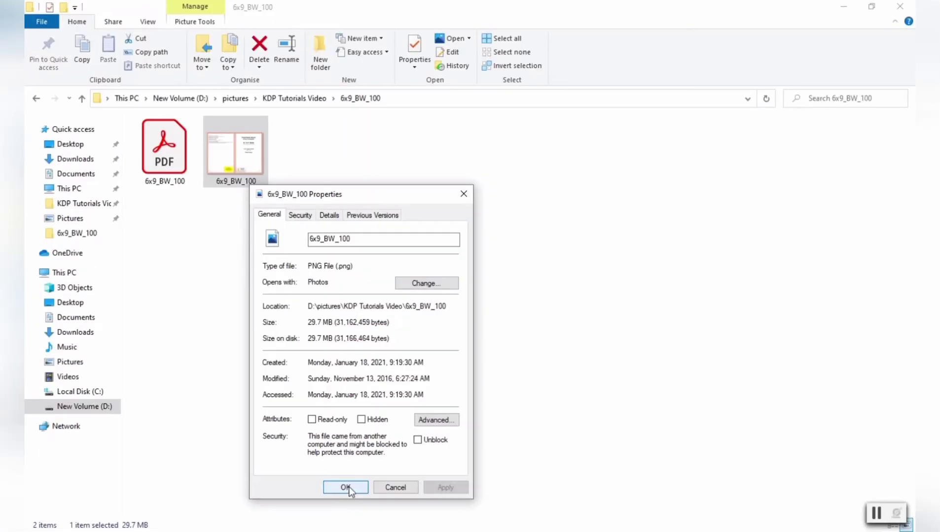
{"action": "left_click", "coordinate": [345, 487]}
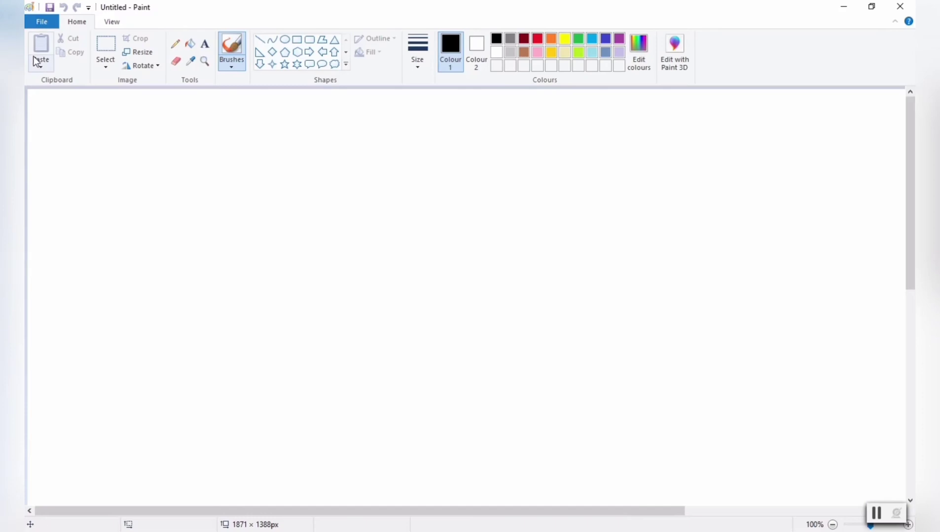
{"action": "left_click", "coordinate": [41, 22]}
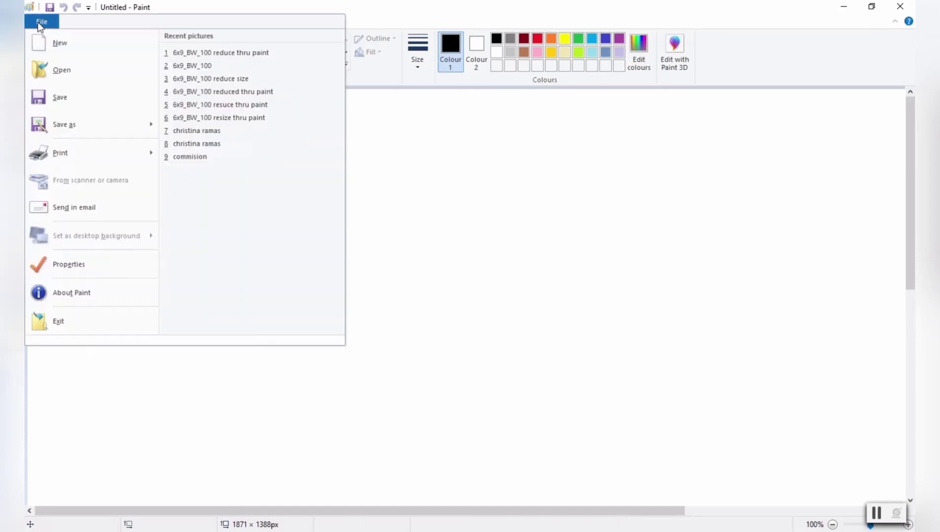
Step: Open the 6x9_BW_100 PNG template in Paint and zoom out until it fits
{"action": "left_click", "coordinate": [66, 74]}
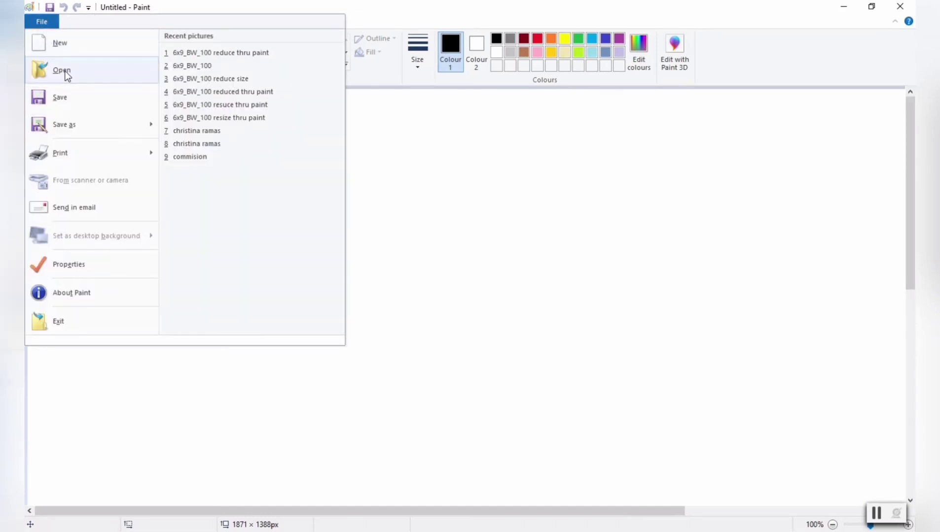
{"action": "left_click", "coordinate": [151, 113]}
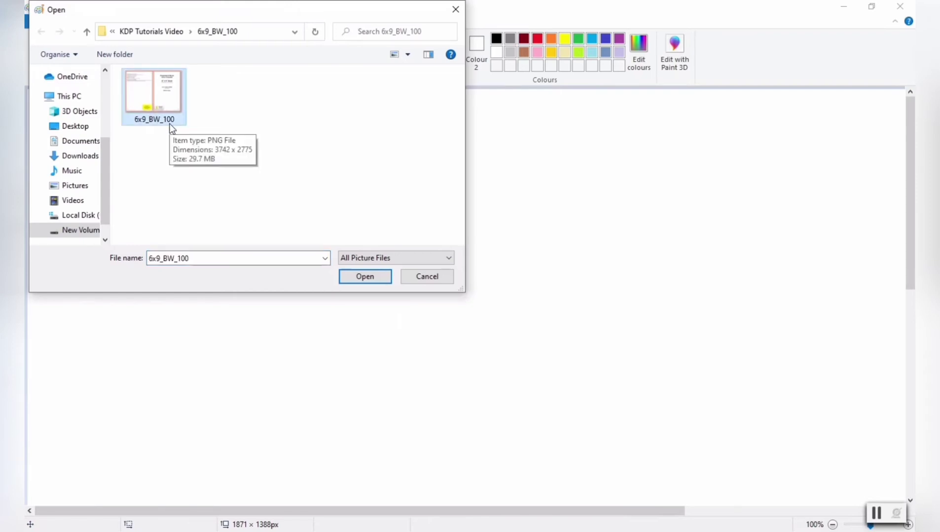
{"action": "left_click", "coordinate": [365, 276]}
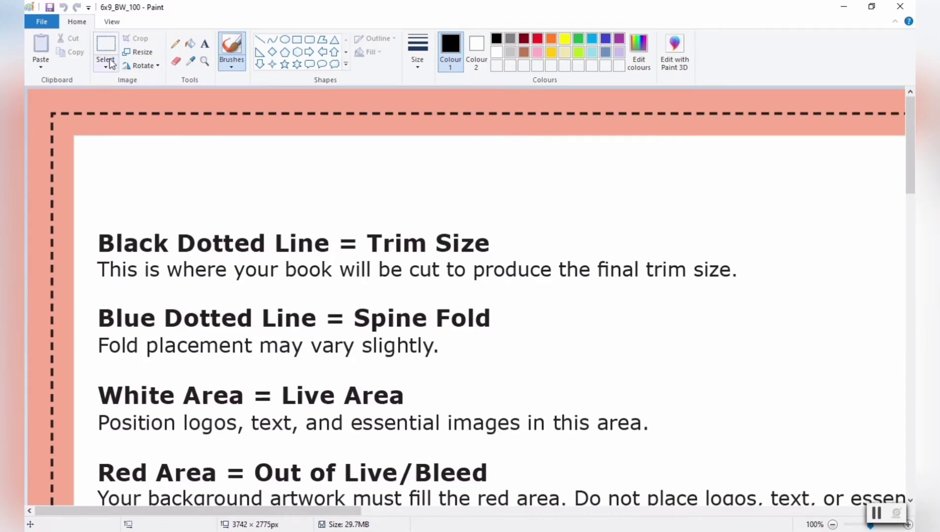
{"action": "left_click", "coordinate": [112, 22]}
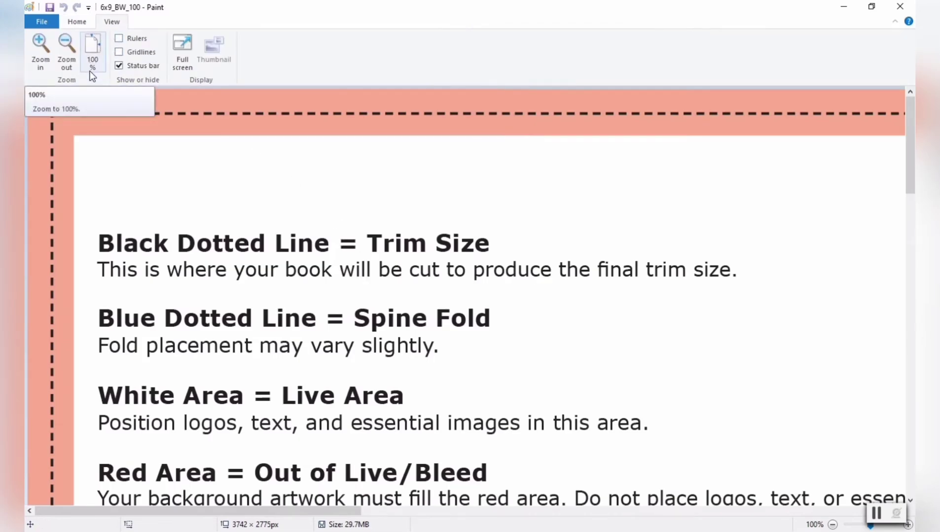
{"action": "left_click", "coordinate": [65, 63]}
{"action": "left_click", "coordinate": [66, 64]}
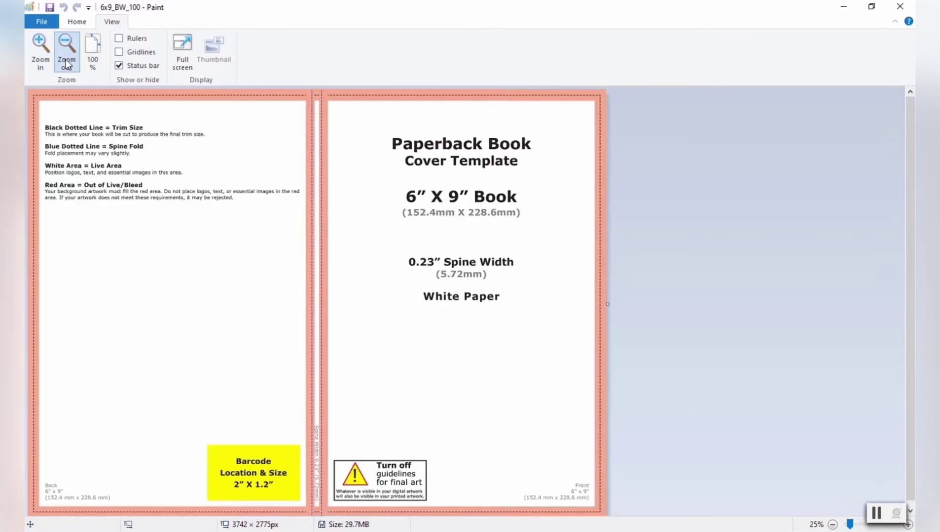
{"action": "left_click", "coordinate": [67, 64]}
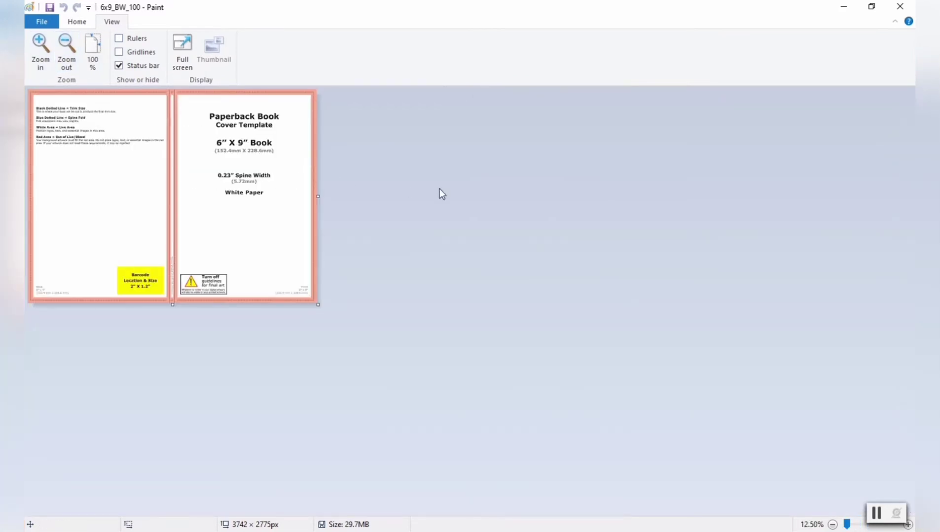
Step: Resize the template image to 50 percent
{"action": "left_click", "coordinate": [76, 22]}
{"action": "left_click", "coordinate": [142, 53]}
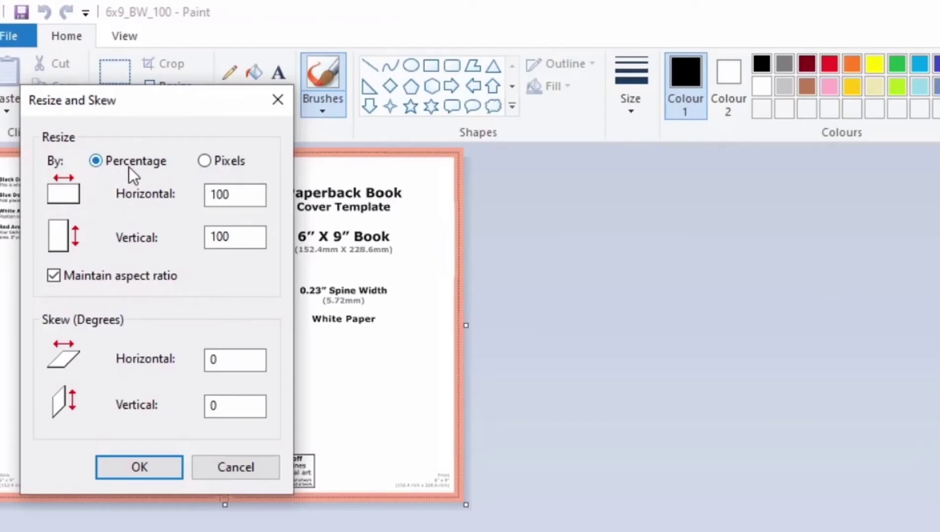
{"action": "left_click", "coordinate": [236, 197]}
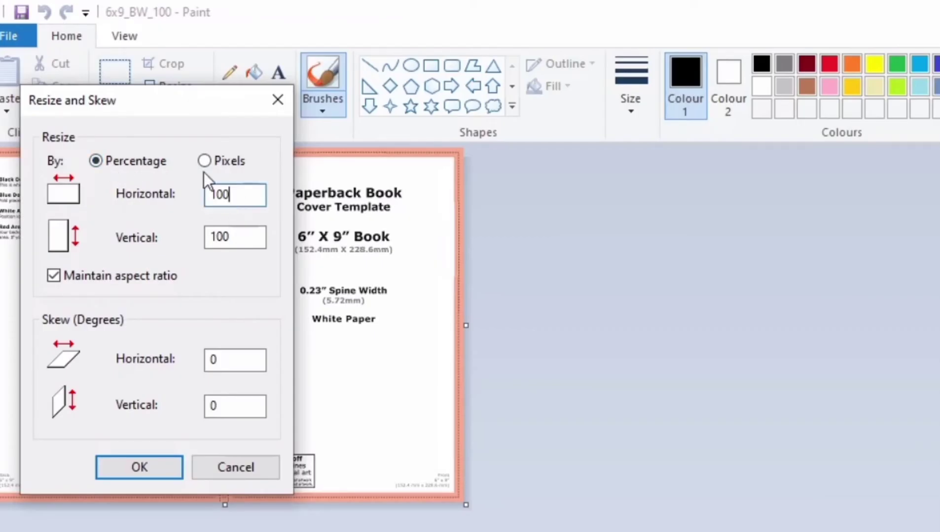
{"action": "key", "text": "BackSpace"}
{"action": "key", "text": "BackSpace"}
{"action": "key", "text": "BackSpace"}
{"action": "type", "text": "50"}
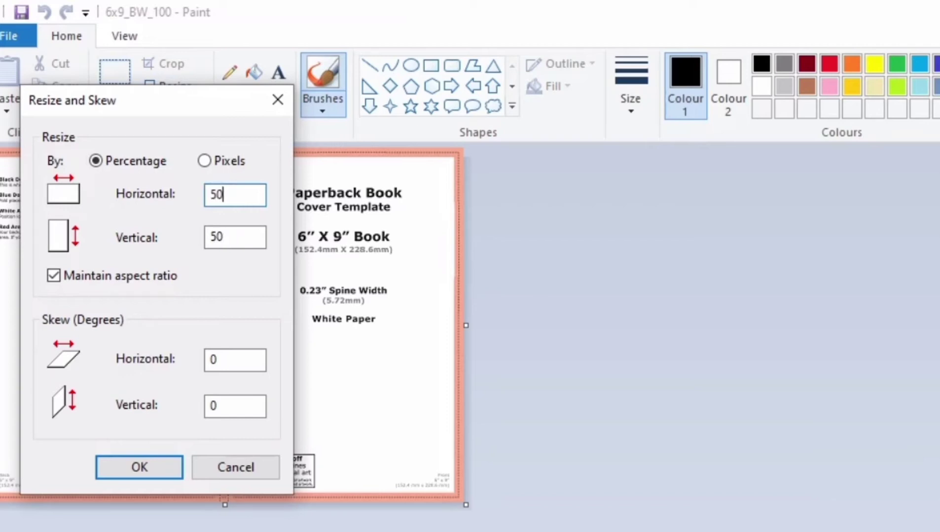
{"action": "left_click", "coordinate": [140, 467]}
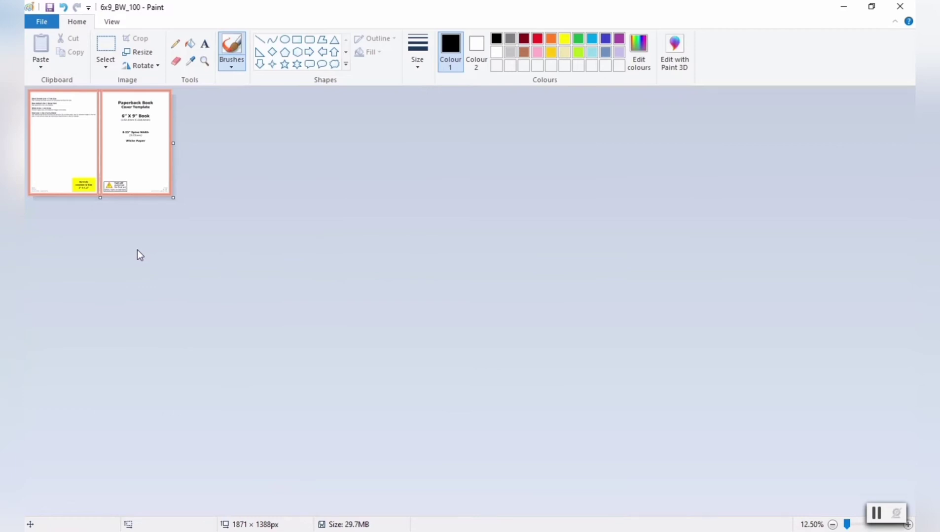
Step: Save a copy named '6x9_BW_100 reduce thru paint'
{"action": "left_click", "coordinate": [41, 22]}
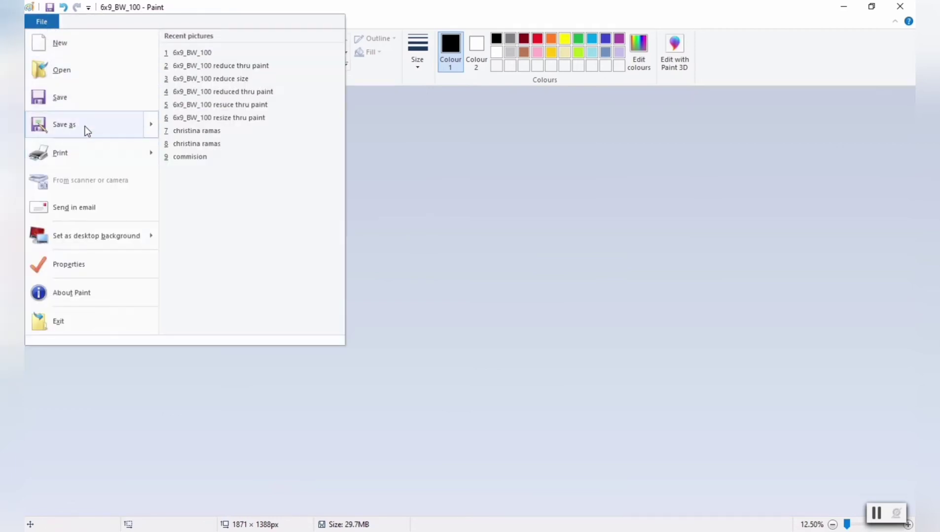
{"action": "left_click", "coordinate": [86, 126]}
{"action": "left_click", "coordinate": [191, 233]}
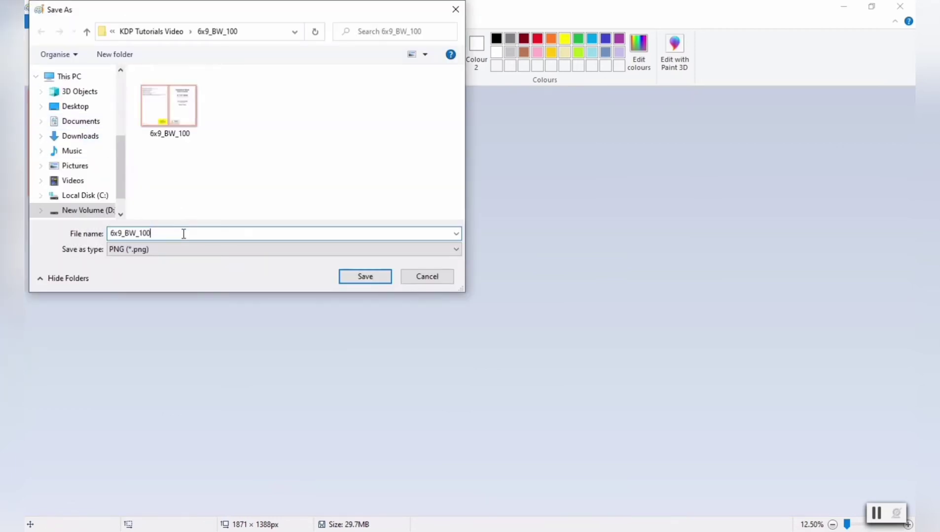
{"action": "type", "text": "reduce thru paint"}
{"action": "left_click", "coordinate": [345, 272]}
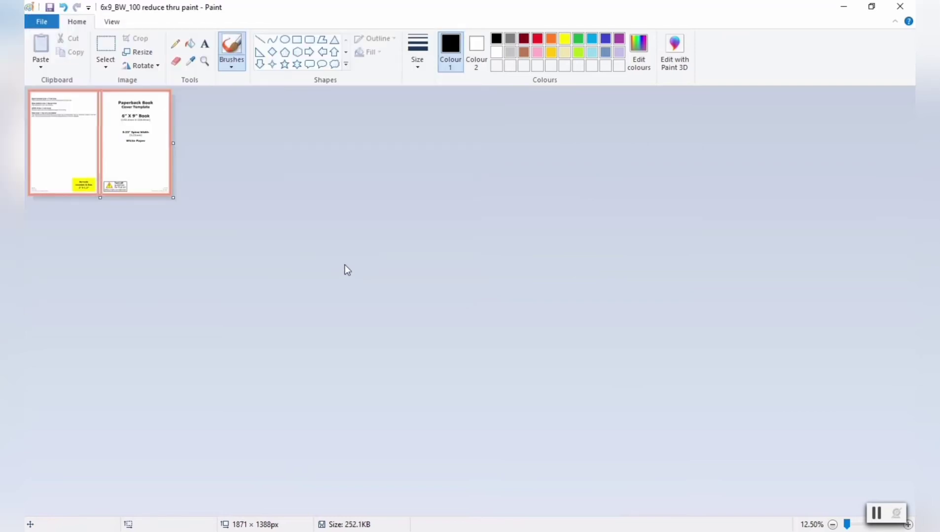
Step: In Canva, start a new design with a custom size
{"action": "mouse_move", "coordinate": [402, 528]}
{"action": "left_click", "coordinate": [362, 447]}
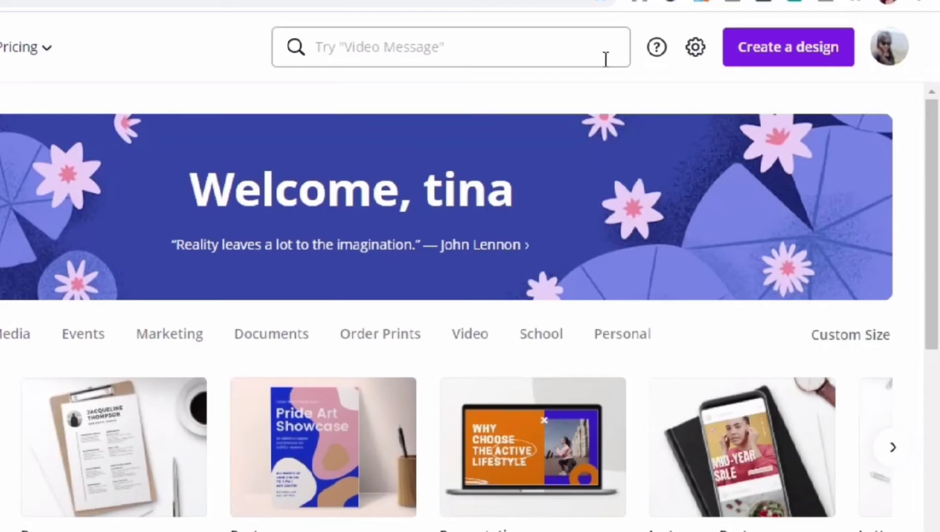
{"action": "left_click", "coordinate": [774, 49]}
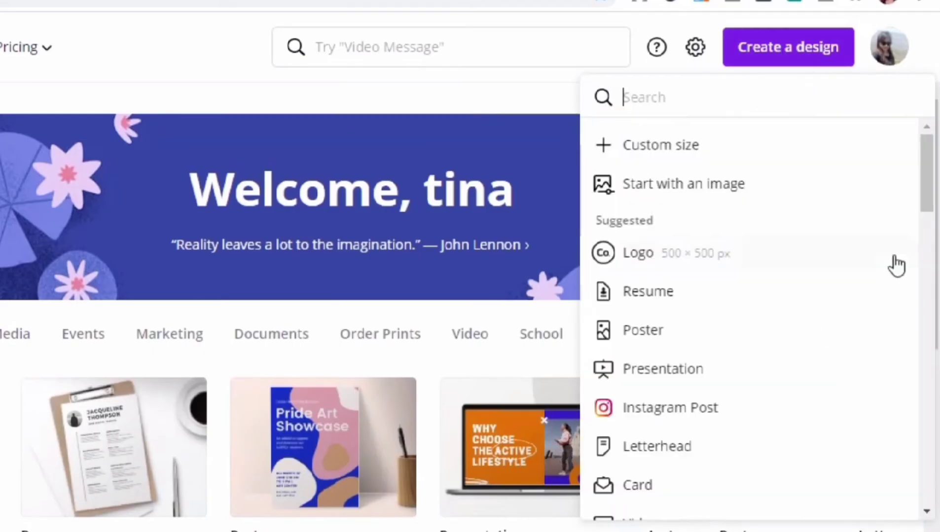
{"action": "left_click", "coordinate": [658, 148]}
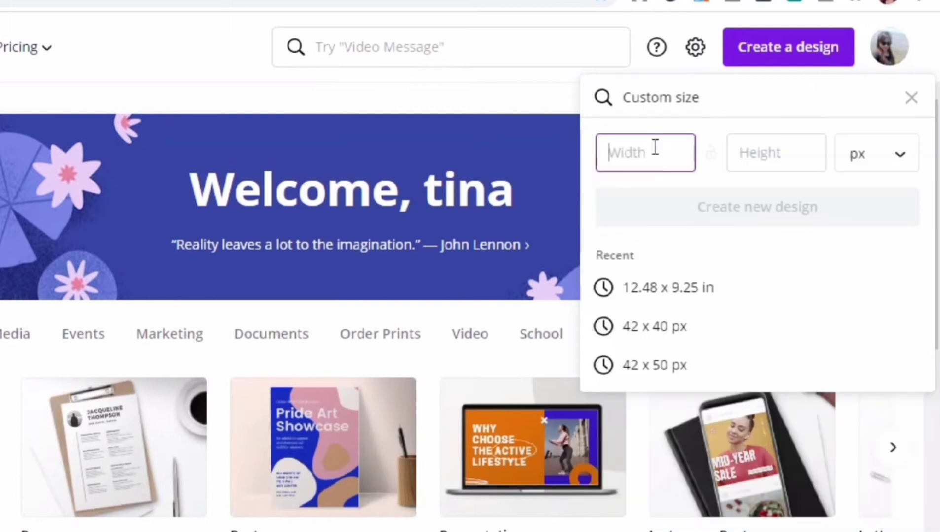
Step: Set the custom size to 12.48 × 9.25 inches and create the design
{"action": "type", "text": "12"}
{"action": "key", "text": "BackSpace"}
{"action": "key", "text": "BackSpace"}
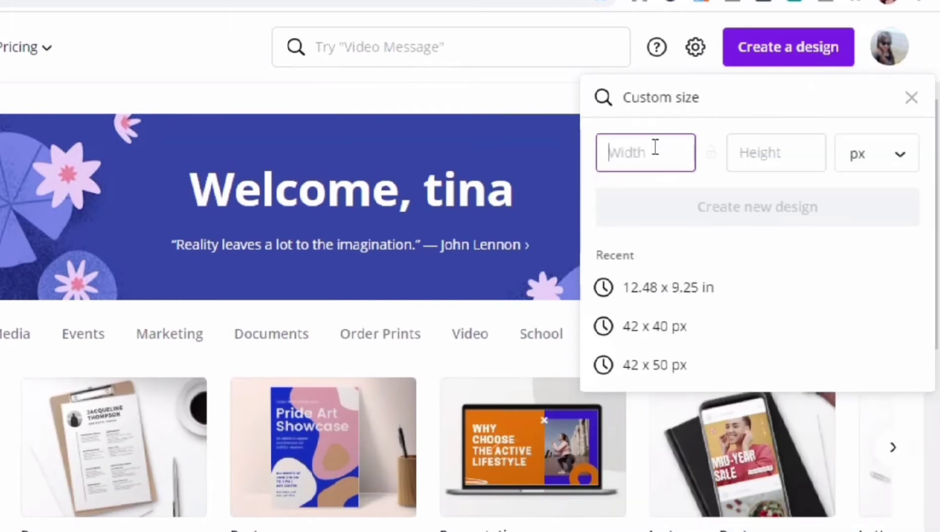
{"action": "left_click", "coordinate": [911, 175]}
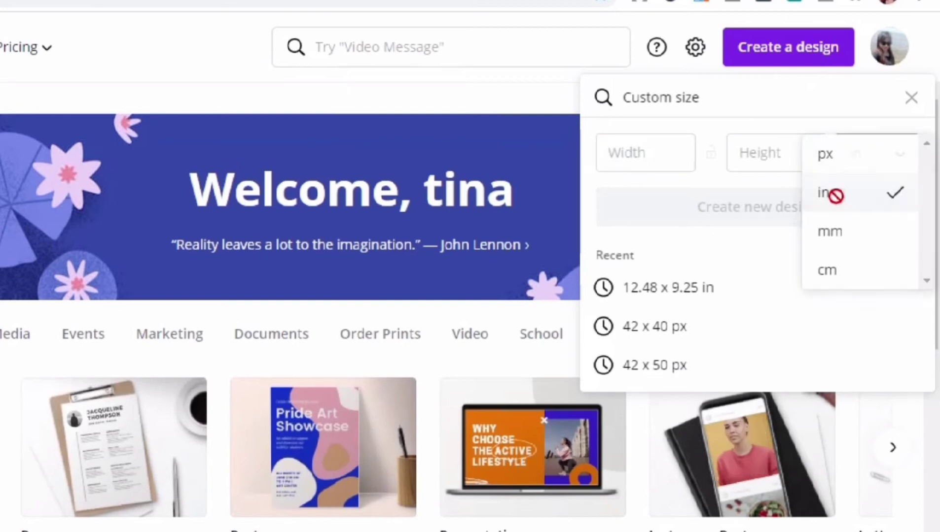
{"action": "left_click", "coordinate": [834, 193]}
{"action": "left_click", "coordinate": [625, 165]}
{"action": "type", "text": "12"}
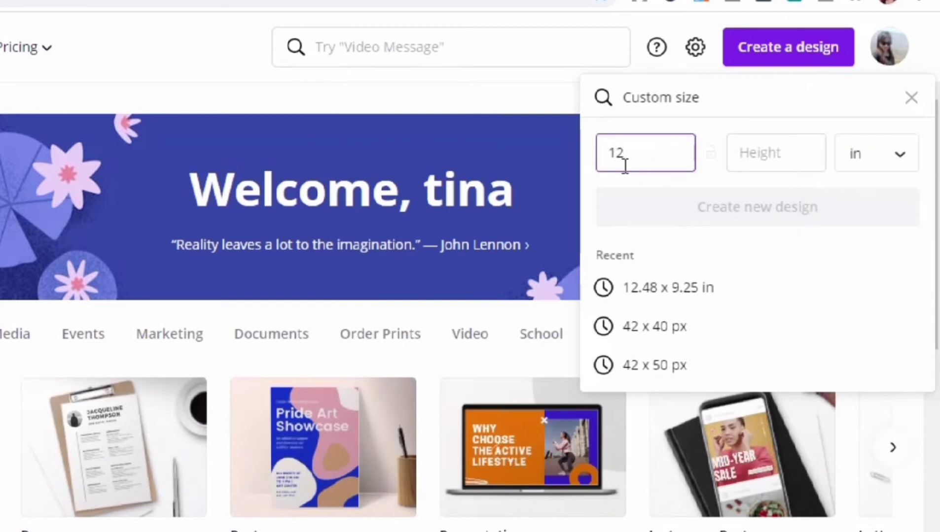
{"action": "type", "text": ".48"}
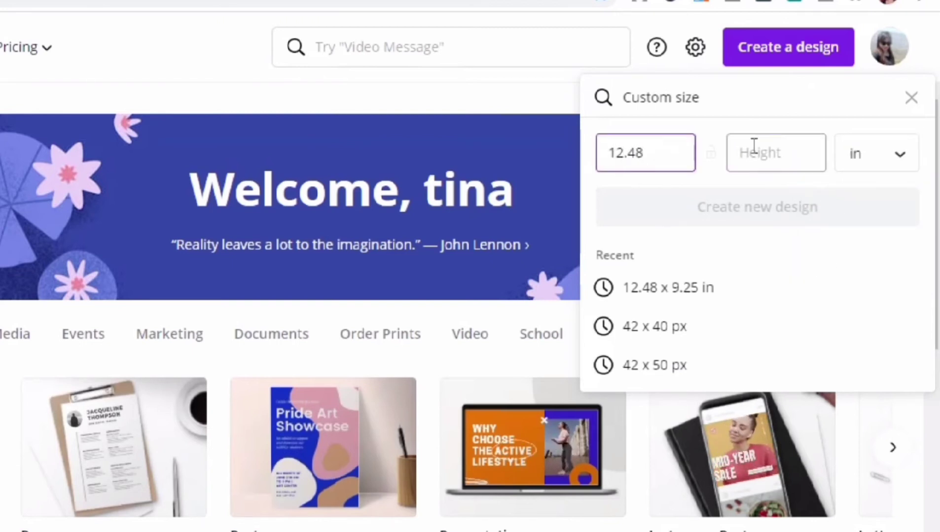
{"action": "left_click", "coordinate": [753, 147]}
{"action": "type", "text": "9.25"}
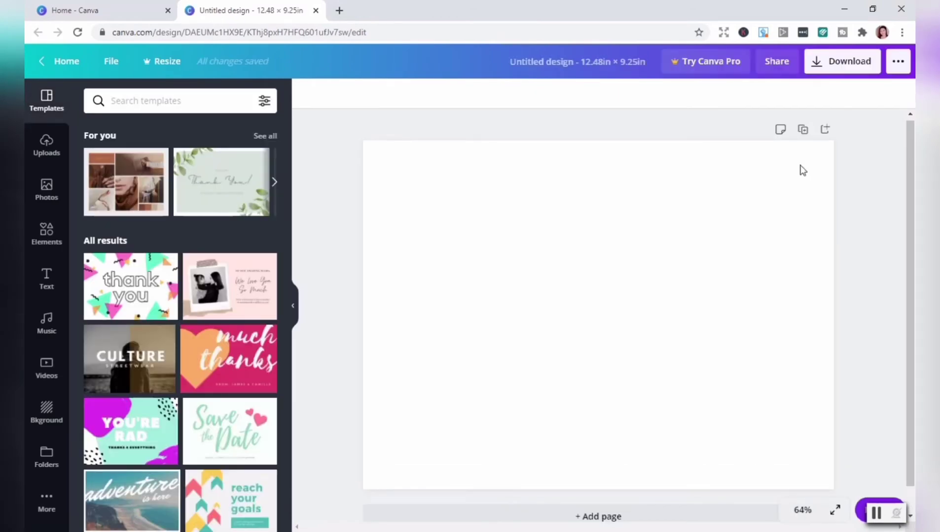
{"action": "left_click", "coordinate": [47, 144]}
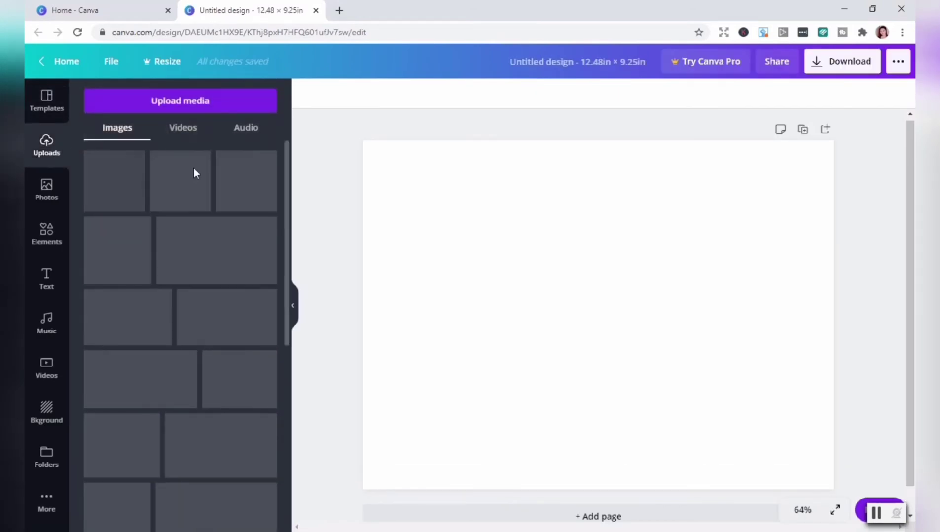
Step: Try uploading the original 6x9_BW_100 image and dismiss the 25MB size error
{"action": "left_click", "coordinate": [192, 106]}
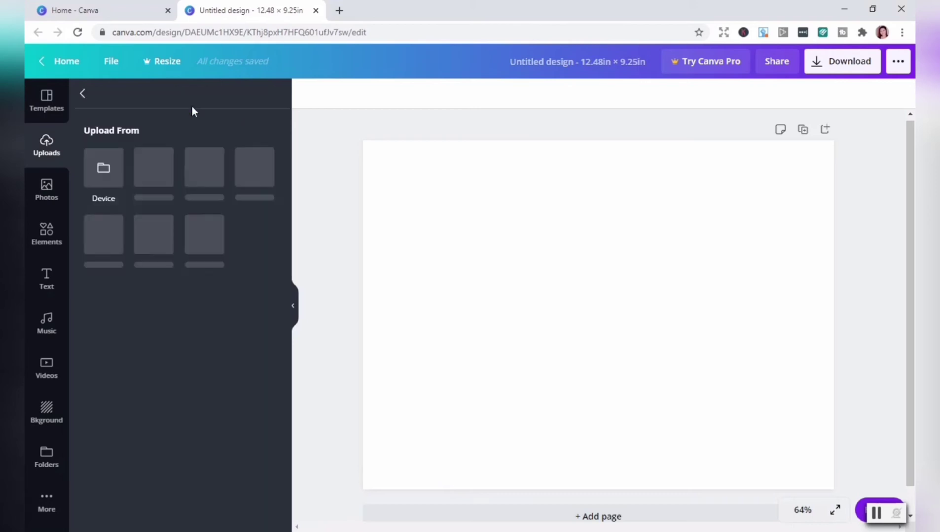
{"action": "left_click", "coordinate": [96, 180]}
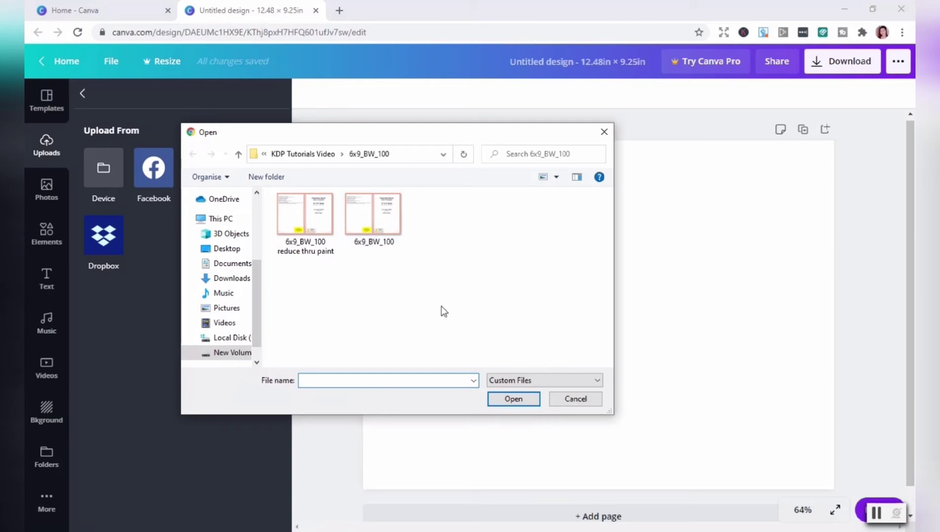
{"action": "left_click", "coordinate": [371, 228]}
{"action": "left_click", "coordinate": [513, 399]}
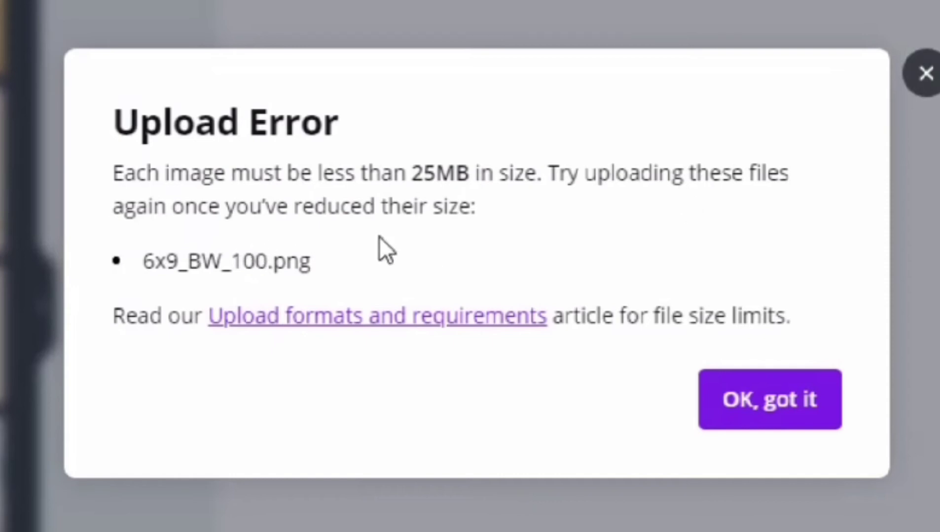
{"action": "left_click", "coordinate": [759, 401]}
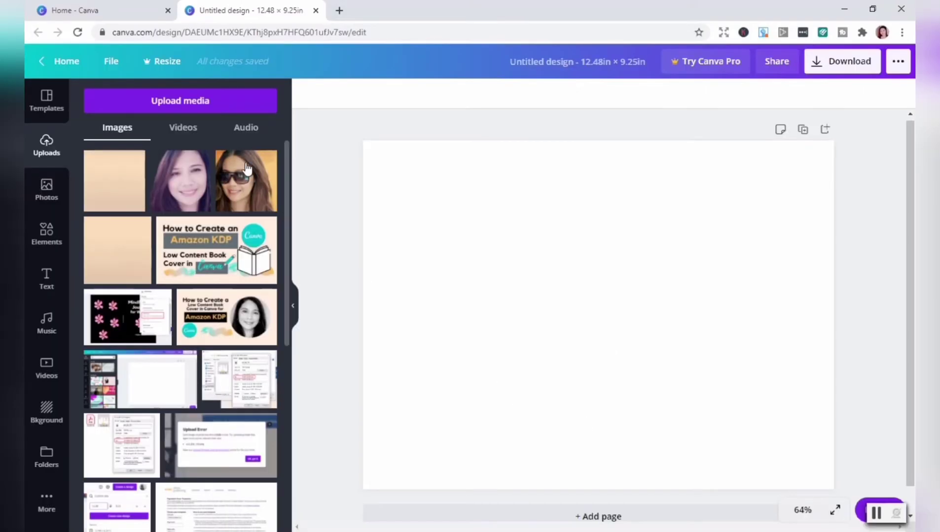
Step: Upload '6x9_BW_100 reduce thru paint' and place it on the page
{"action": "left_click", "coordinate": [206, 95]}
{"action": "left_click", "coordinate": [120, 184]}
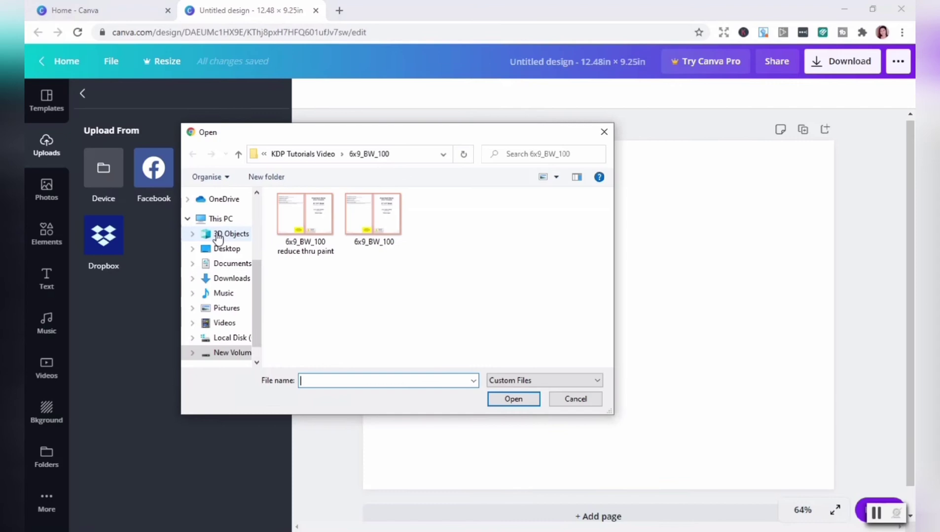
{"action": "left_click", "coordinate": [321, 222]}
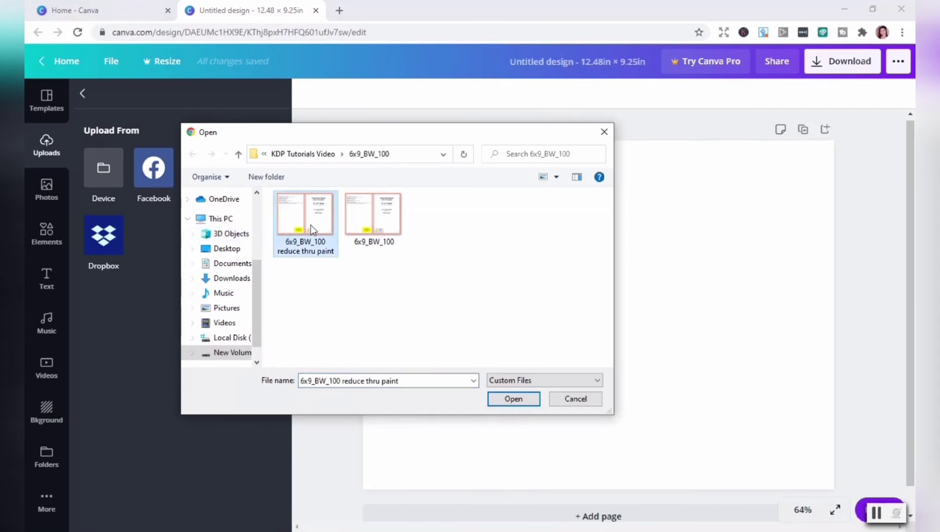
{"action": "left_click", "coordinate": [524, 397]}
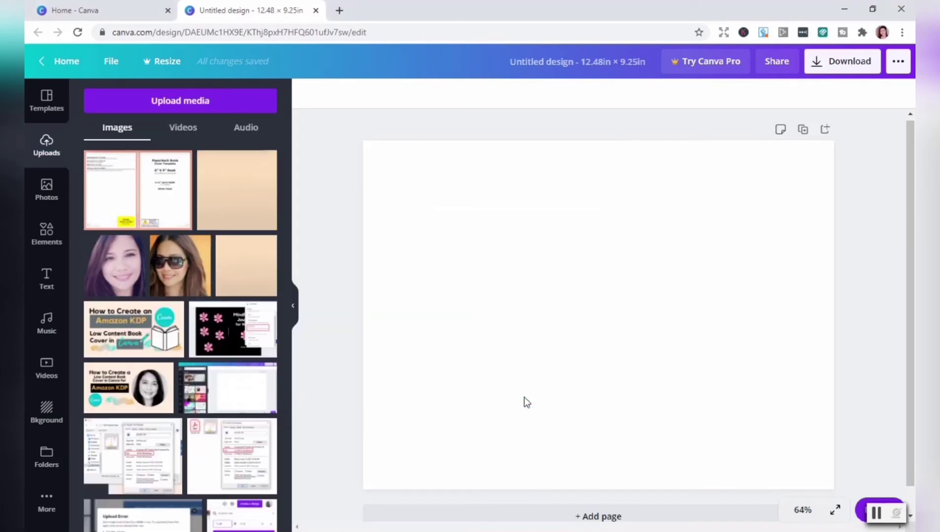
{"action": "left_click", "coordinate": [146, 210]}
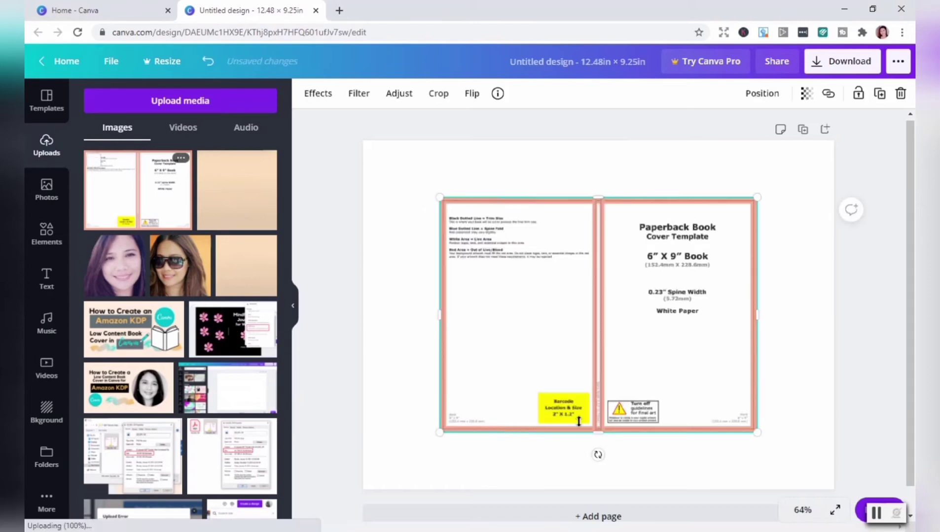
Step: Move the template to the page's top-left corner and stretch it across the whole page
{"action": "left_click_drag", "start_coordinate": [665, 358], "coordinate": [587, 300]}
{"action": "left_click_drag", "start_coordinate": [678, 373], "coordinate": [832, 489]}
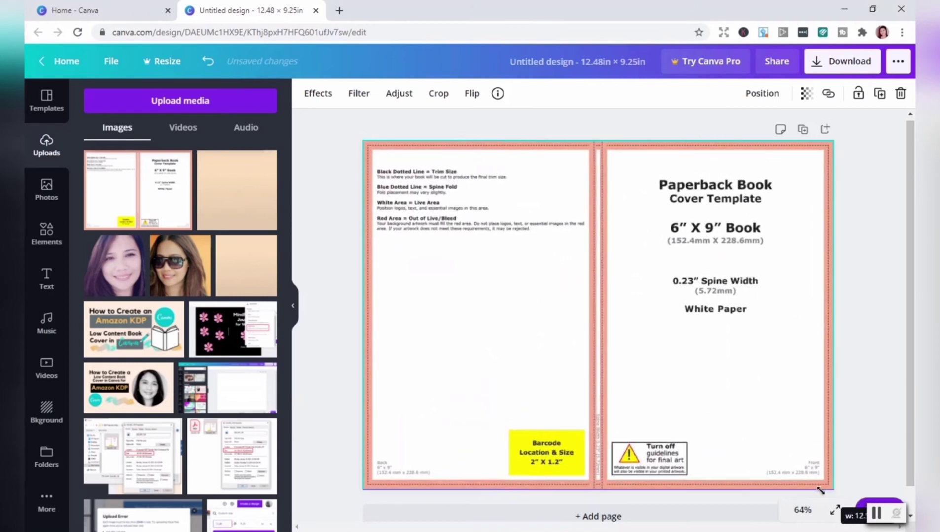
{"action": "left_click", "coordinate": [897, 439]}
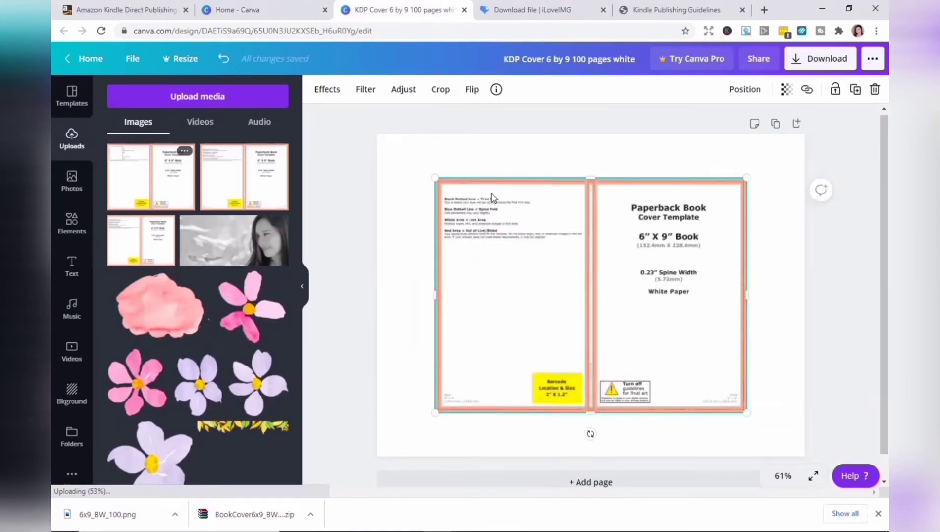
Step: Make the page background dark grey and stretch the template image edge to edge
{"action": "left_click", "coordinate": [494, 164]}
{"action": "left_click", "coordinate": [316, 89]}
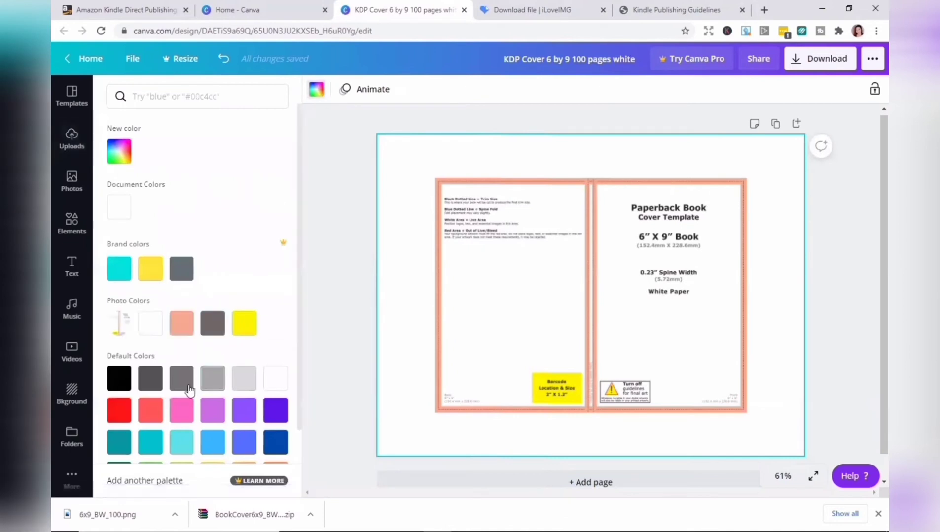
{"action": "left_click", "coordinate": [150, 387]}
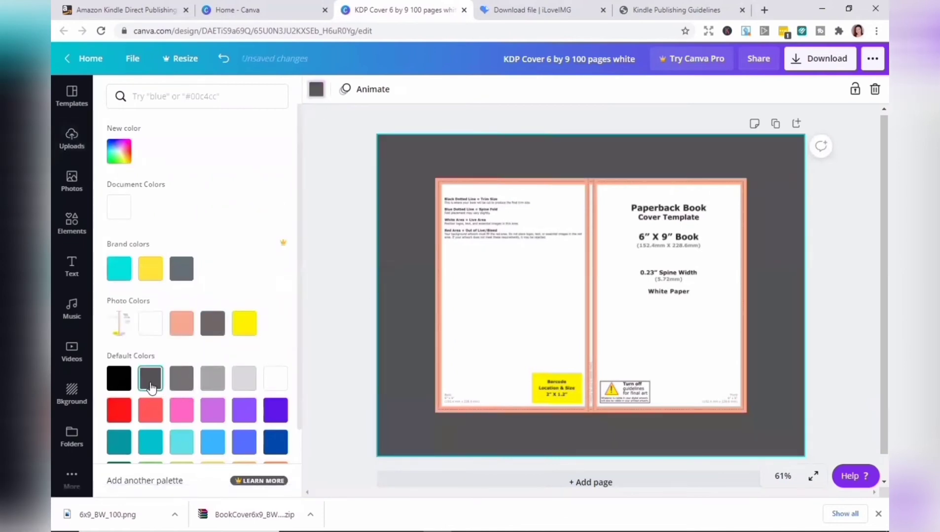
{"action": "left_click", "coordinate": [679, 343]}
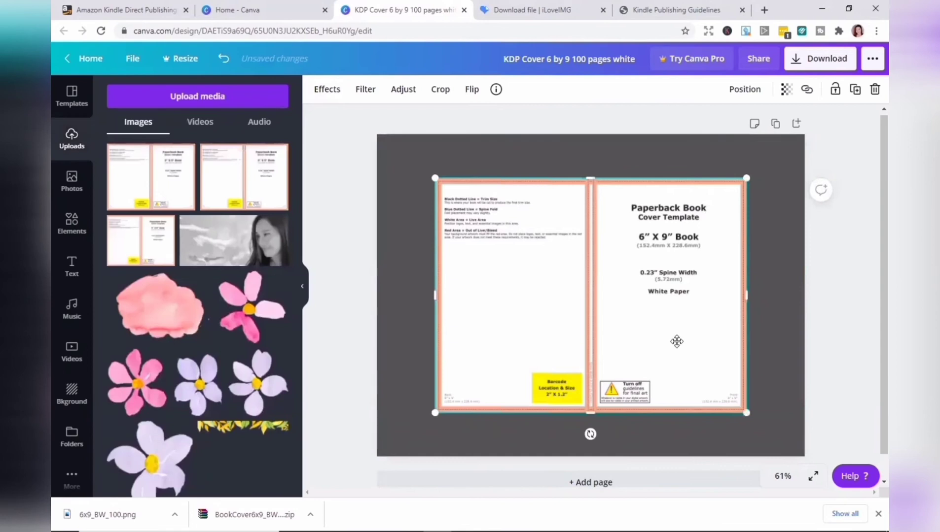
{"action": "left_click_drag", "start_coordinate": [680, 344], "coordinate": [625, 302]}
{"action": "left_click_drag", "start_coordinate": [687, 370], "coordinate": [782, 481]}
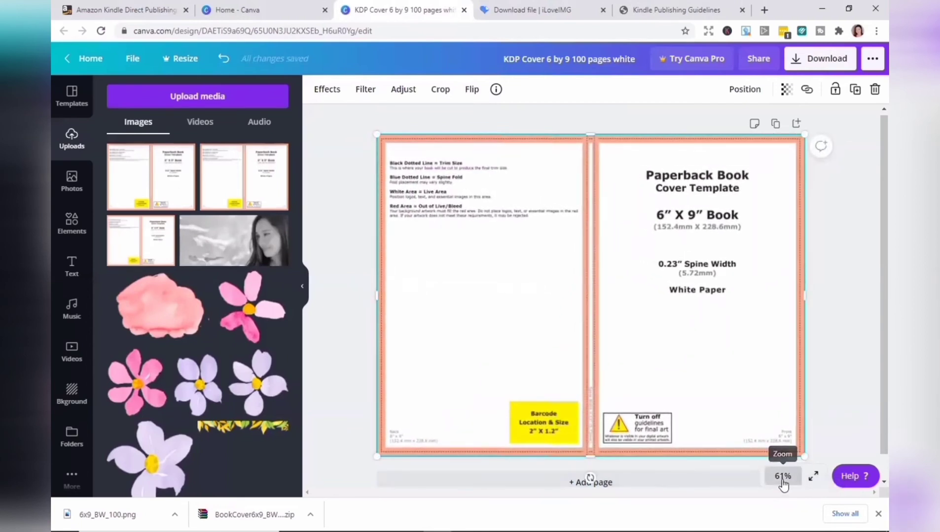
Step: Zoom the canvas to 100%, then fit the whole cover in view
{"action": "left_click", "coordinate": [782, 477]}
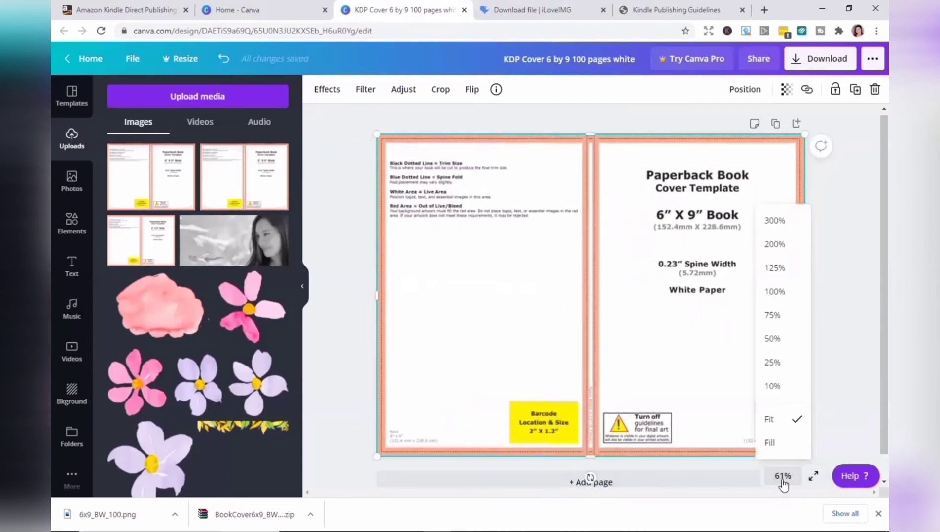
{"action": "left_click", "coordinate": [775, 292]}
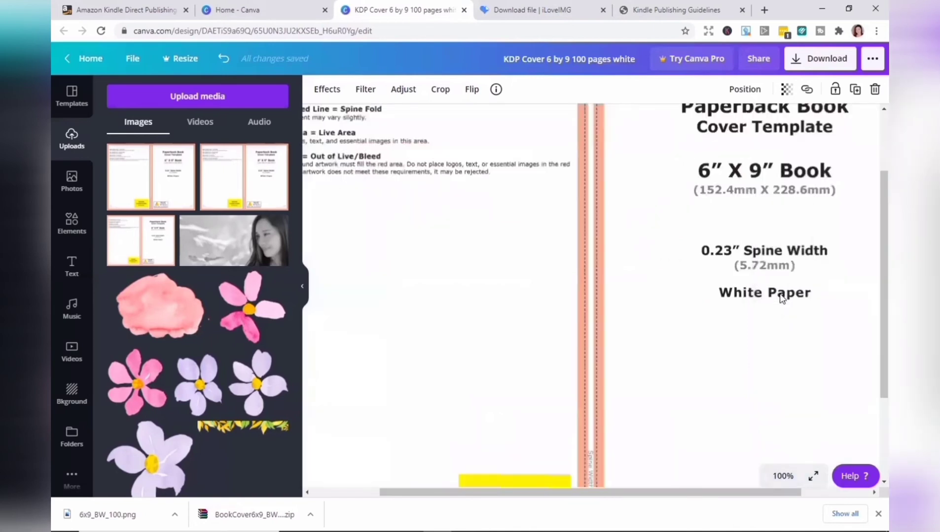
{"action": "left_click", "coordinate": [783, 476]}
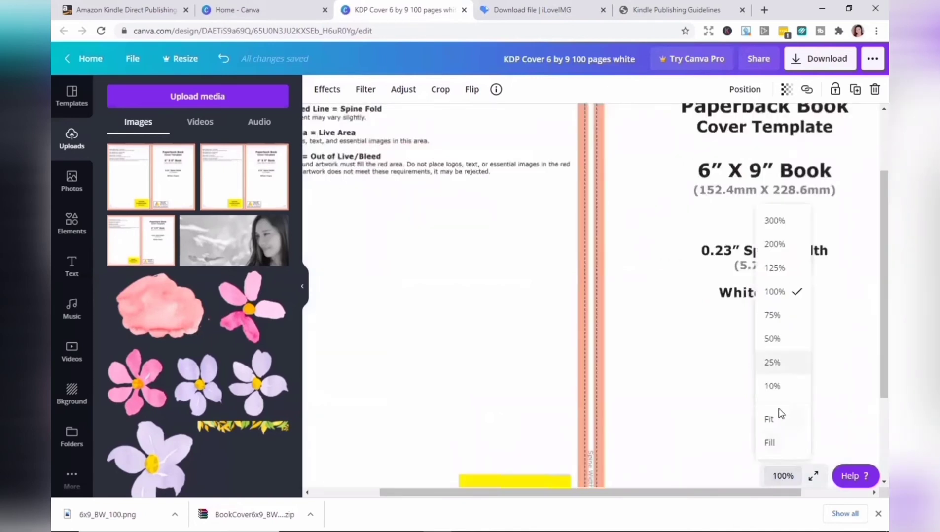
{"action": "left_click", "coordinate": [778, 421]}
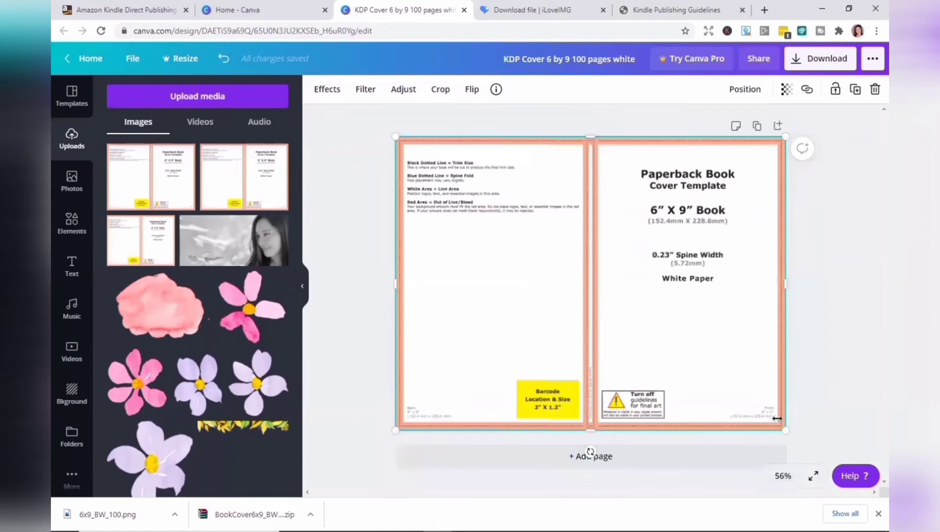
{"action": "left_click", "coordinate": [72, 267]}
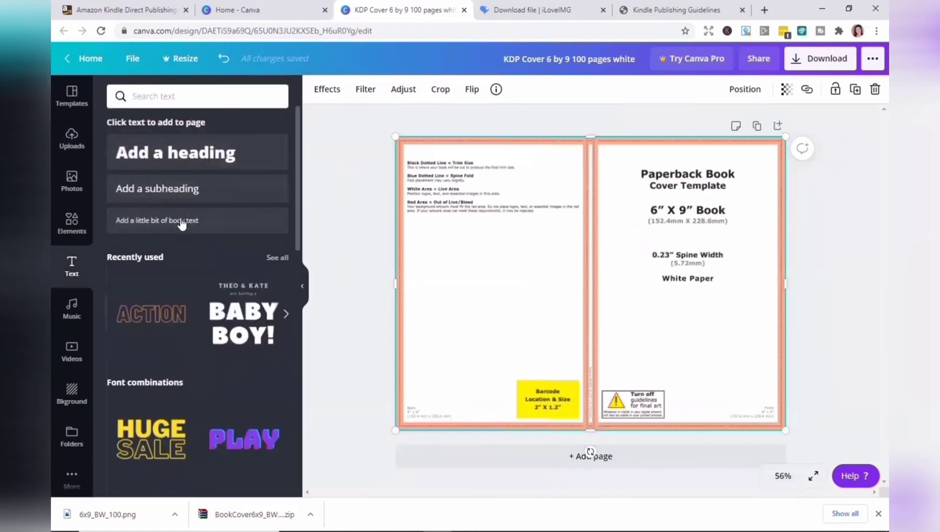
Step: Add a body text box set in Kollektif at size 8
{"action": "left_click", "coordinate": [182, 221]}
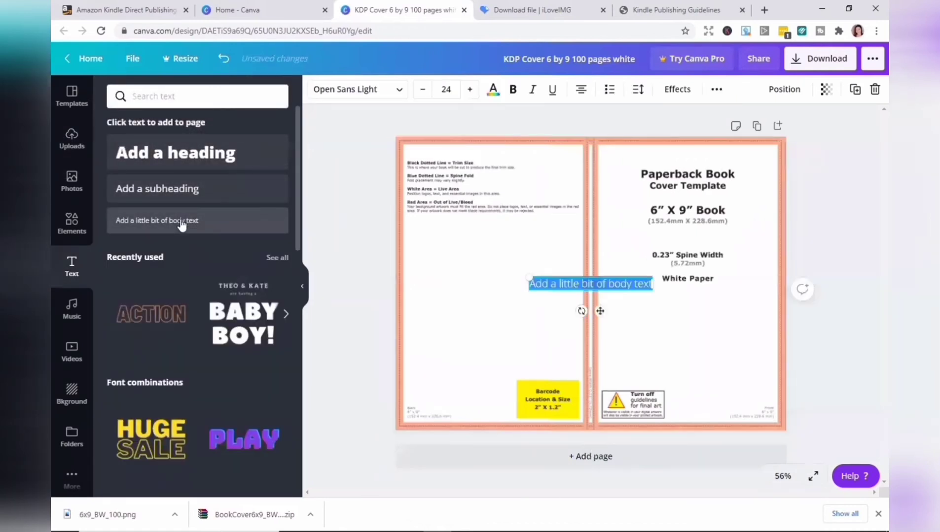
{"action": "left_click", "coordinate": [397, 94]}
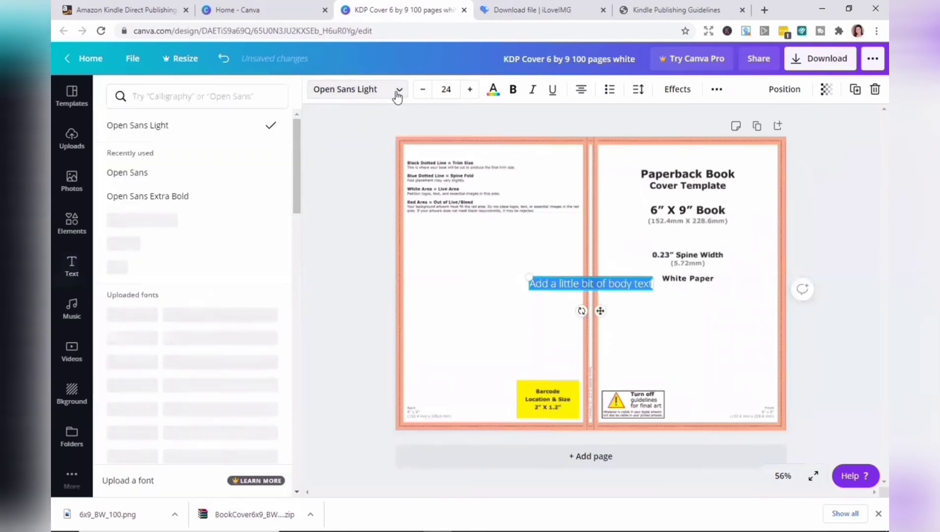
{"action": "left_click", "coordinate": [132, 173]}
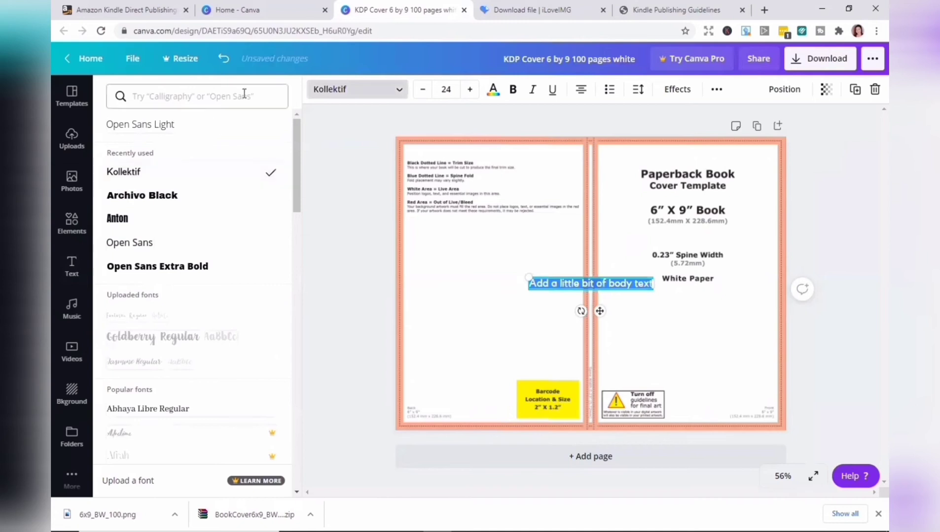
{"action": "left_click", "coordinate": [470, 90]}
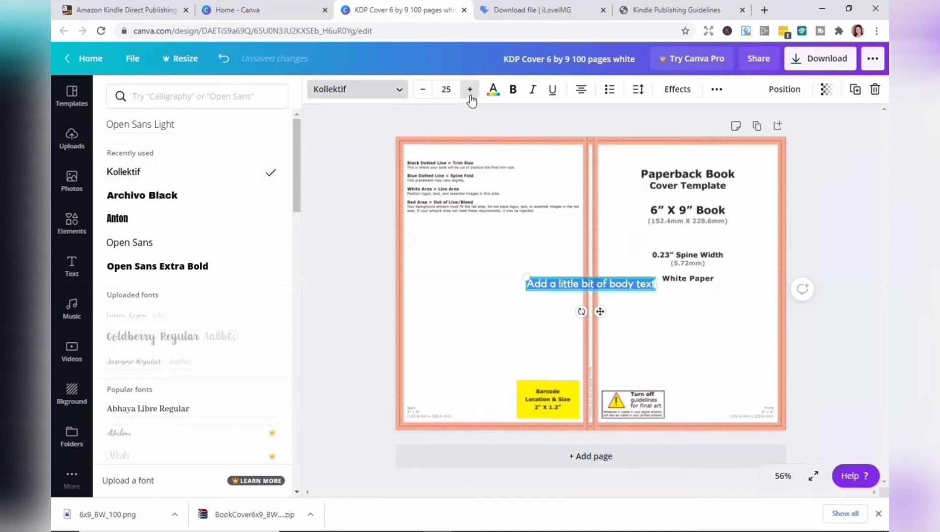
{"action": "left_click", "coordinate": [446, 89]}
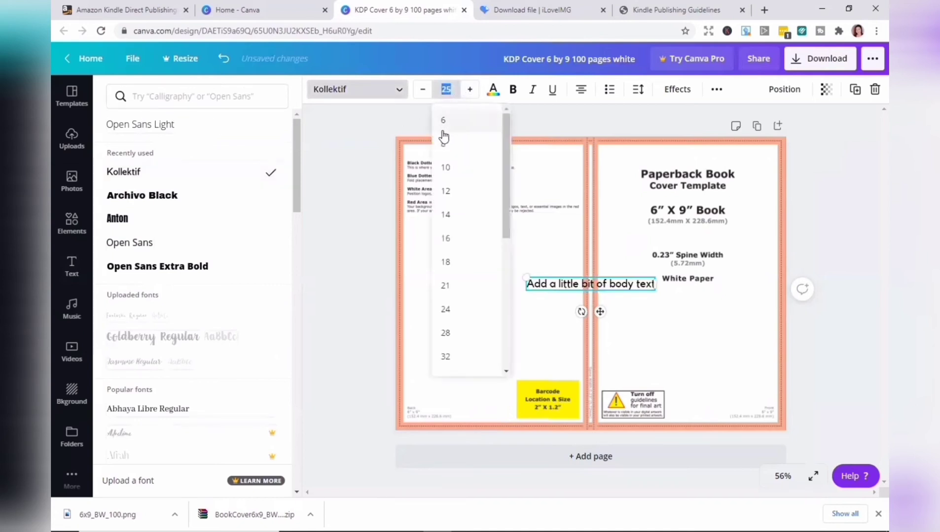
{"action": "left_click", "coordinate": [443, 146]}
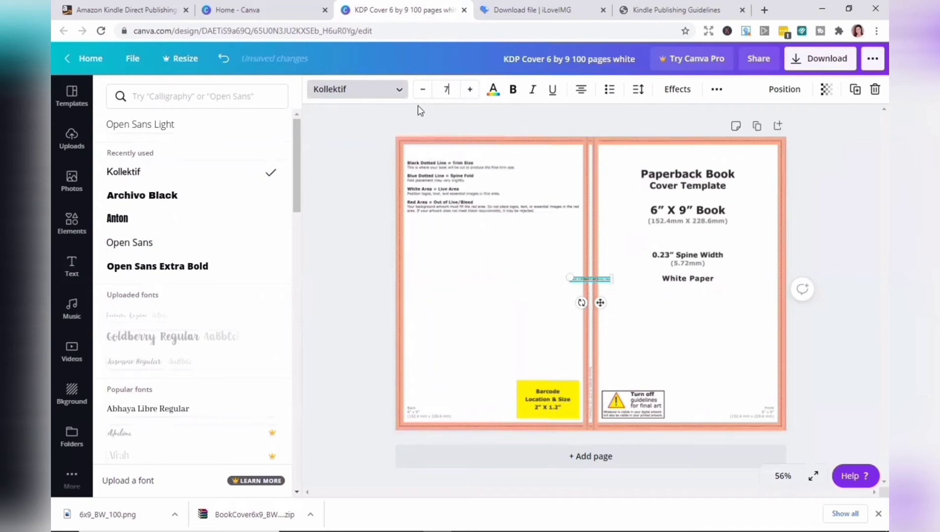
Step: Rotate the 'Mindfulness Journal for Women' text 90° and centre it on the spine
{"action": "left_click", "coordinate": [500, 235]}
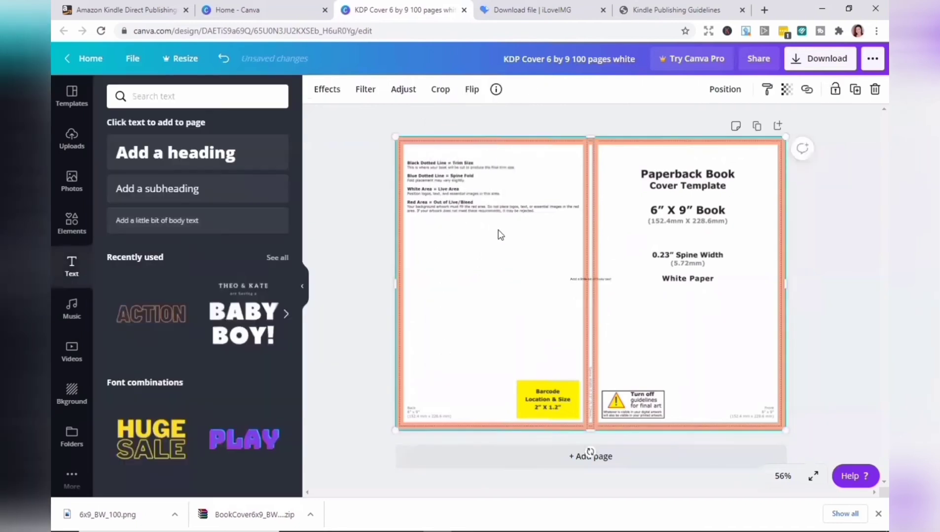
{"action": "left_click", "coordinate": [583, 280]}
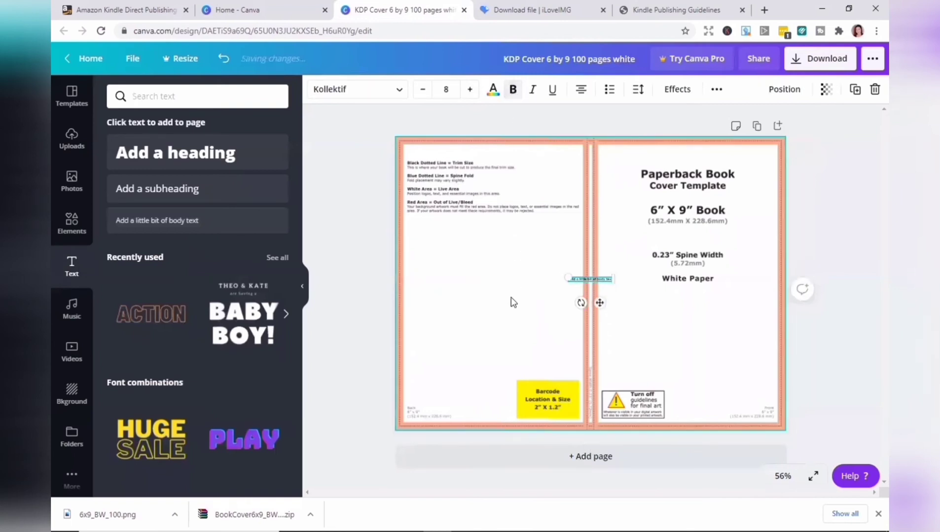
{"action": "left_click_drag", "start_coordinate": [582, 303], "coordinate": [559, 271]}
{"action": "left_click_drag", "start_coordinate": [570, 279], "coordinate": [568, 291]}
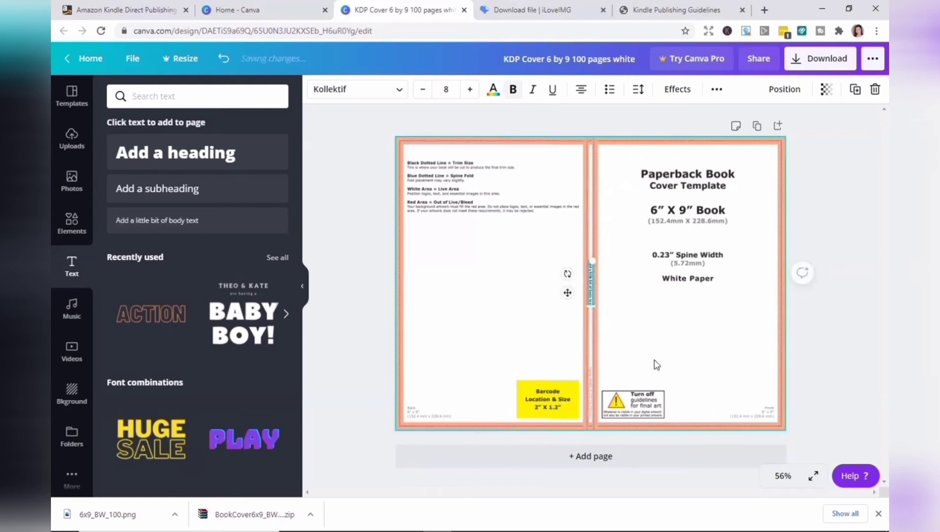
{"action": "left_click", "coordinate": [657, 366]}
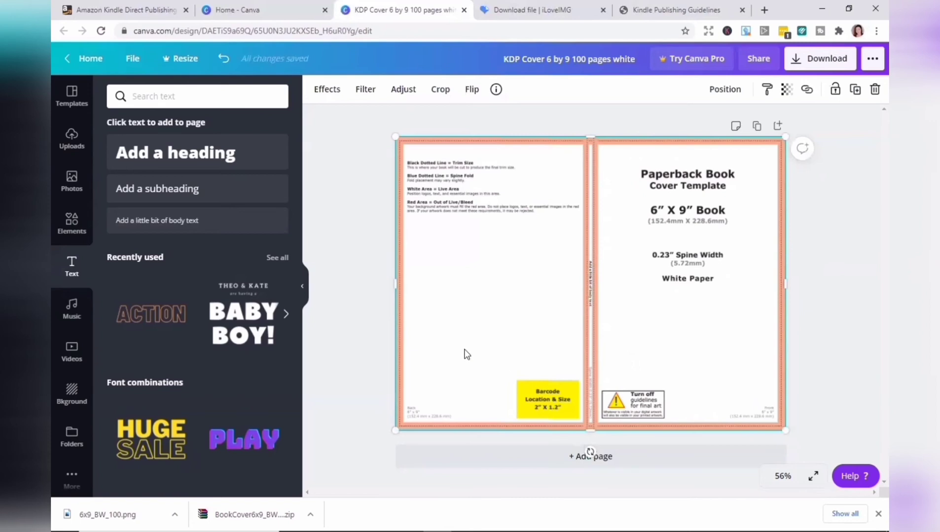
Step: Fit the whole cover back in view and add a heading text box
{"action": "left_click", "coordinate": [782, 477]}
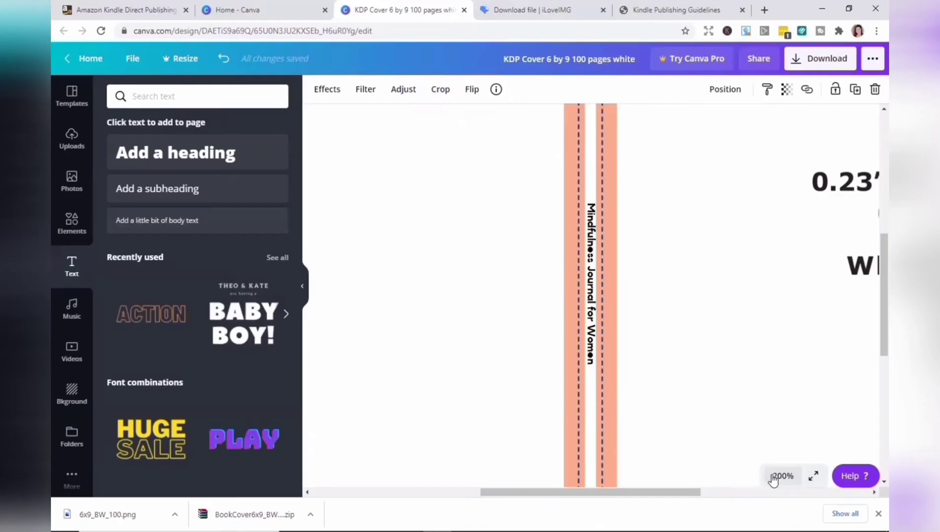
{"action": "left_click", "coordinate": [781, 477]}
{"action": "left_click", "coordinate": [772, 420]}
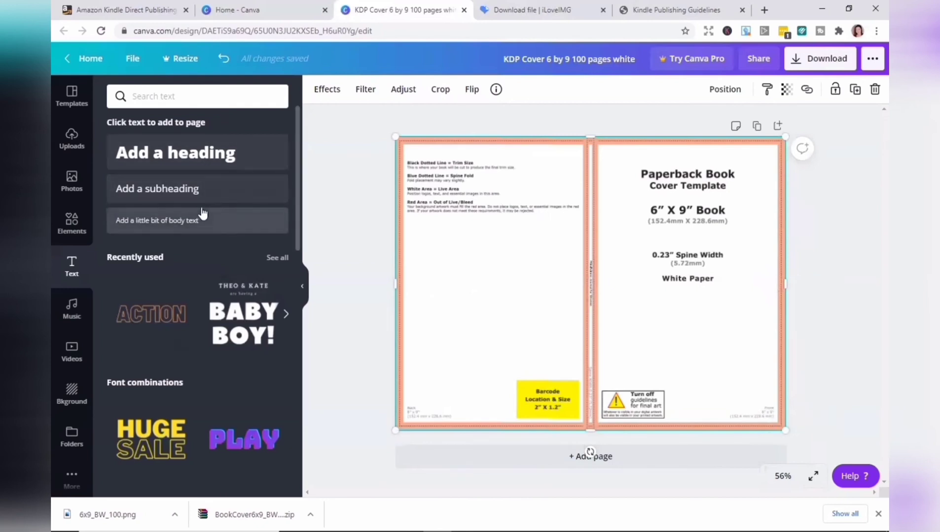
{"action": "left_click", "coordinate": [211, 160]}
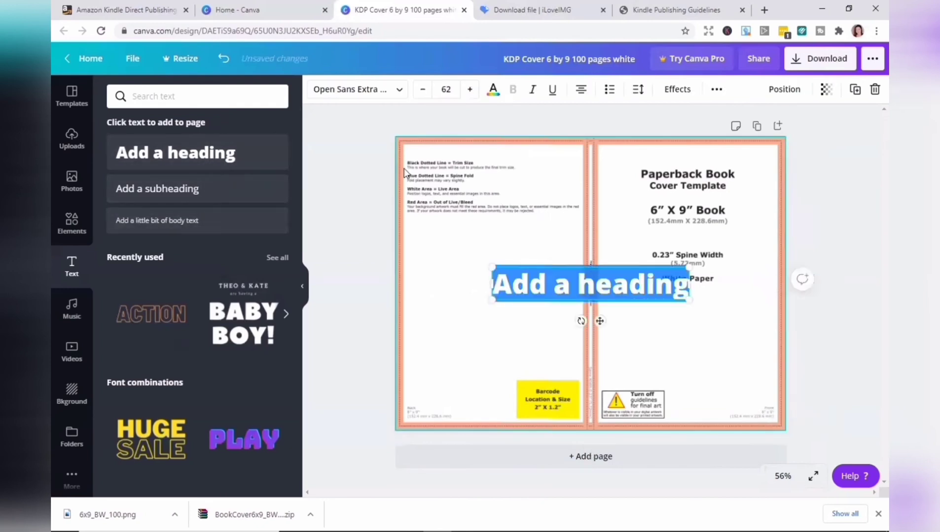
Step: Set the heading font to Kollektif and type the title 'Mindfulness Journal for Women'
{"action": "left_click", "coordinate": [396, 90]}
{"action": "left_click", "coordinate": [124, 124]}
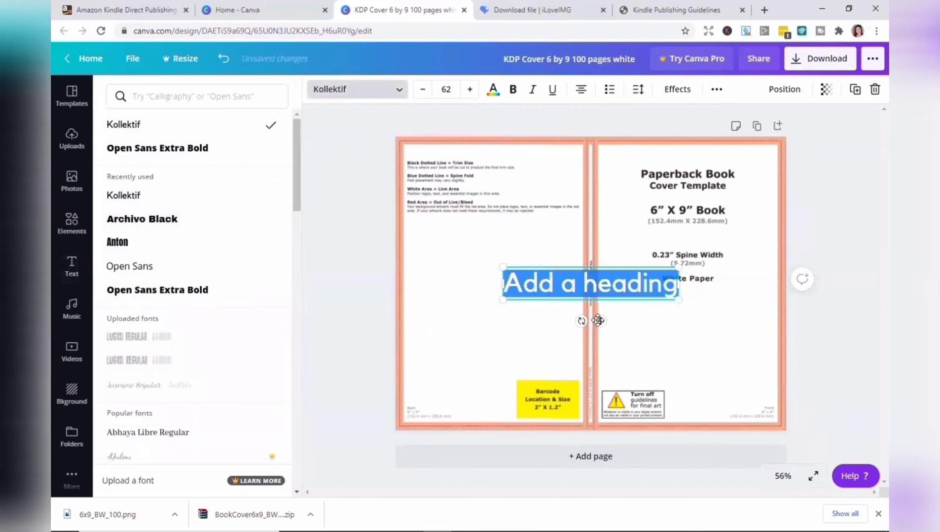
{"action": "left_click_drag", "start_coordinate": [600, 321], "coordinate": [511, 321]}
{"action": "type", "text": "M"}
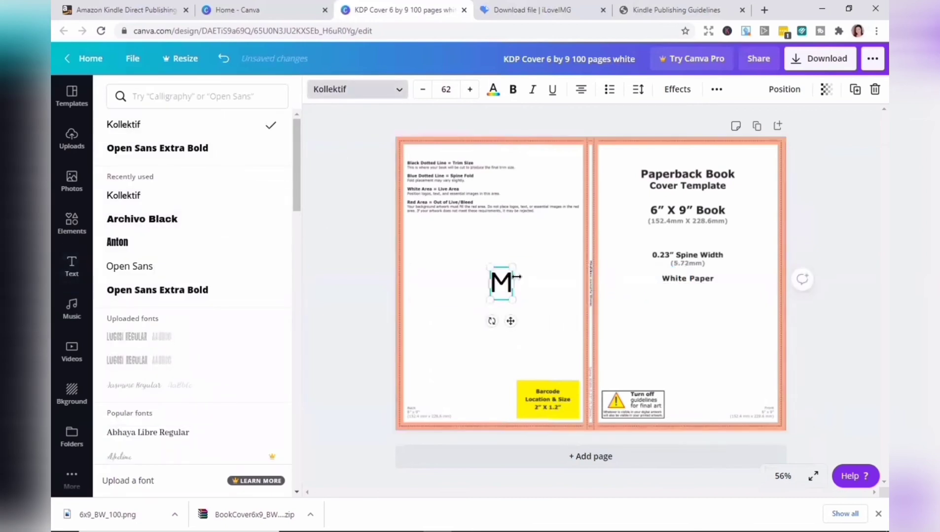
{"action": "type", "text": "indfulne"}
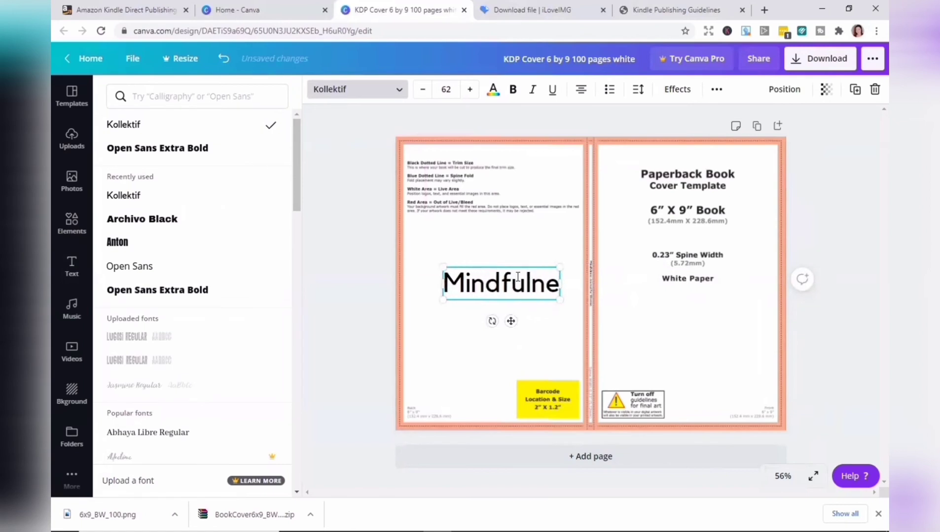
{"action": "type", "text": "ss Journal "}
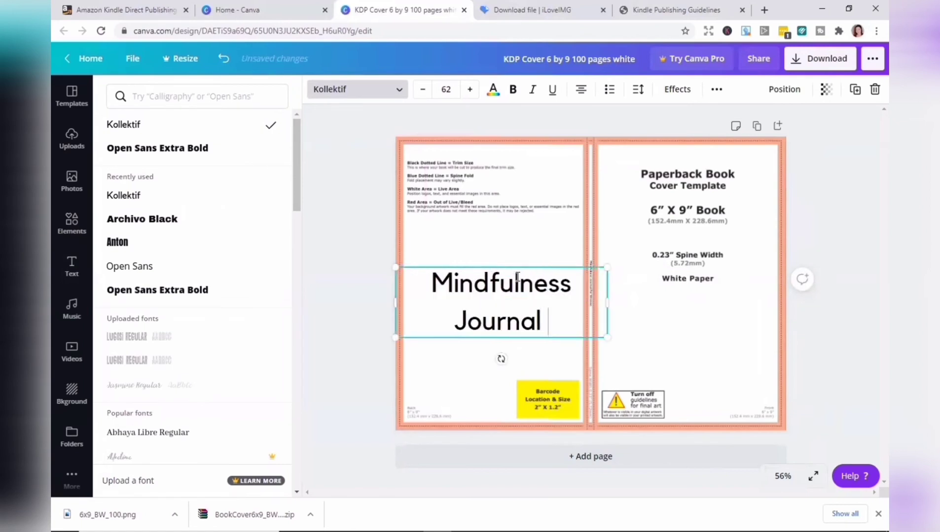
{"action": "type", "text": "for Women"}
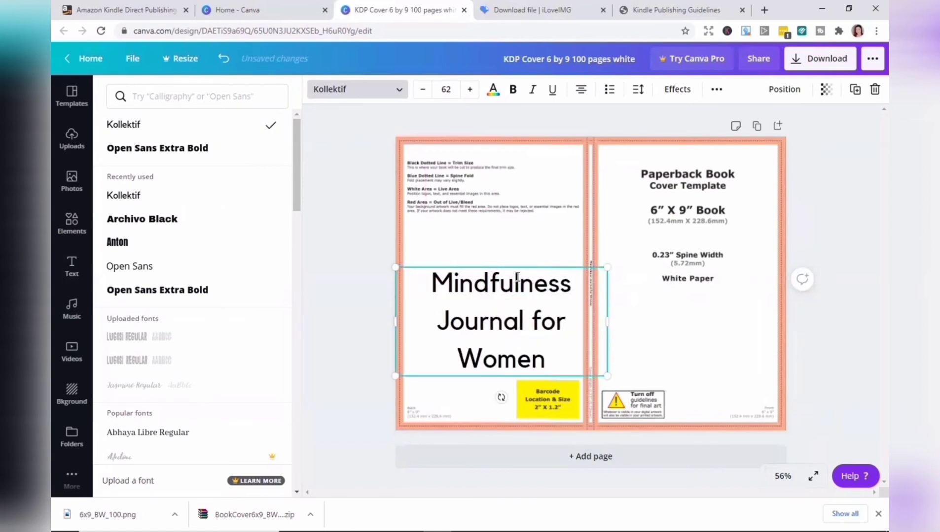
Step: Make the whole title bold and adjust its line height in Spacing
{"action": "left_click_drag", "start_coordinate": [546, 362], "coordinate": [450, 304]}
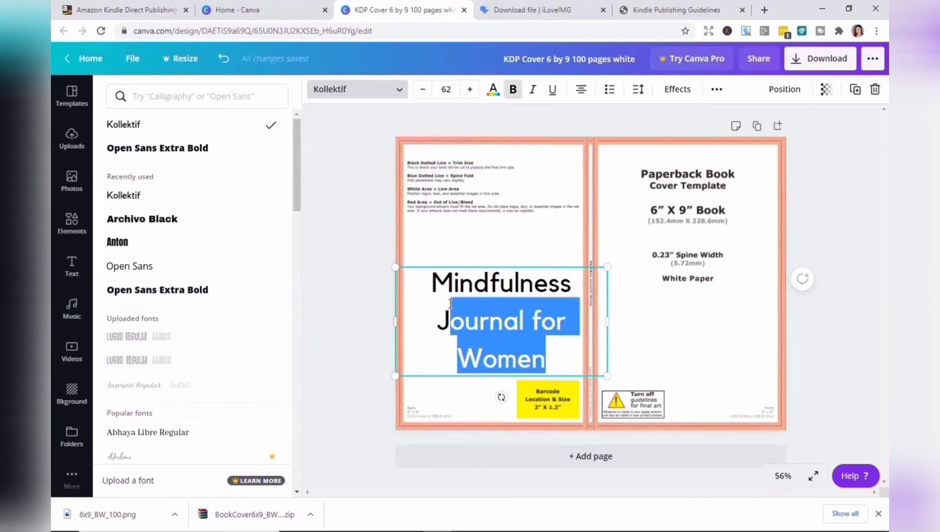
{"action": "key", "text": "ctrl+a"}
{"action": "key", "text": "ctrl+b"}
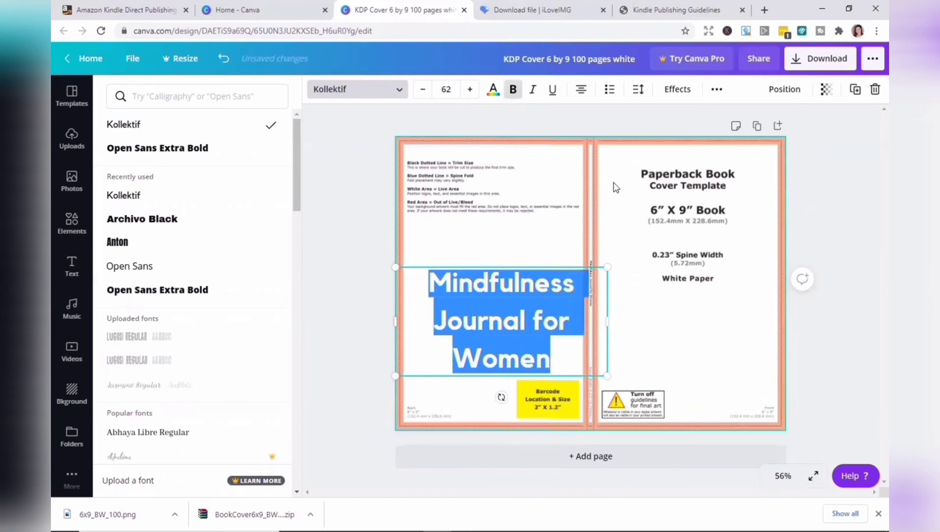
{"action": "left_click", "coordinate": [637, 89]}
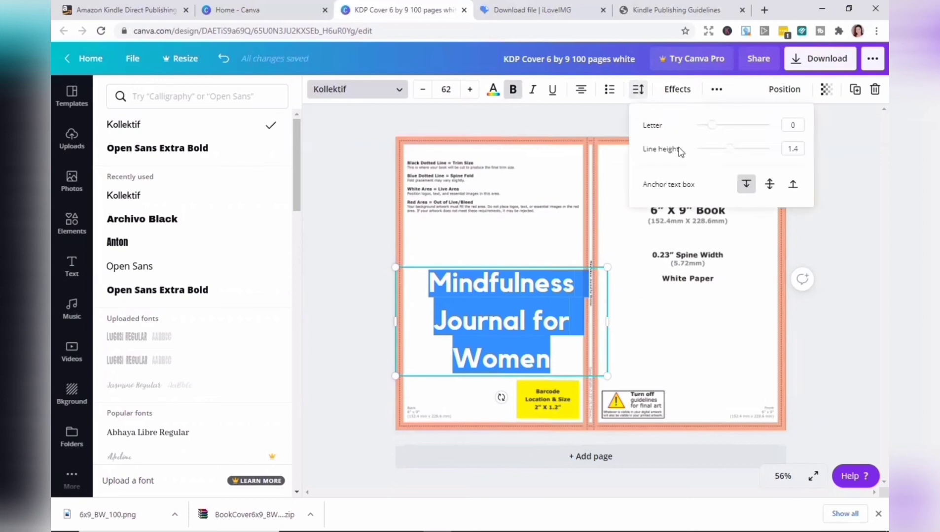
{"action": "left_click", "coordinate": [576, 350]}
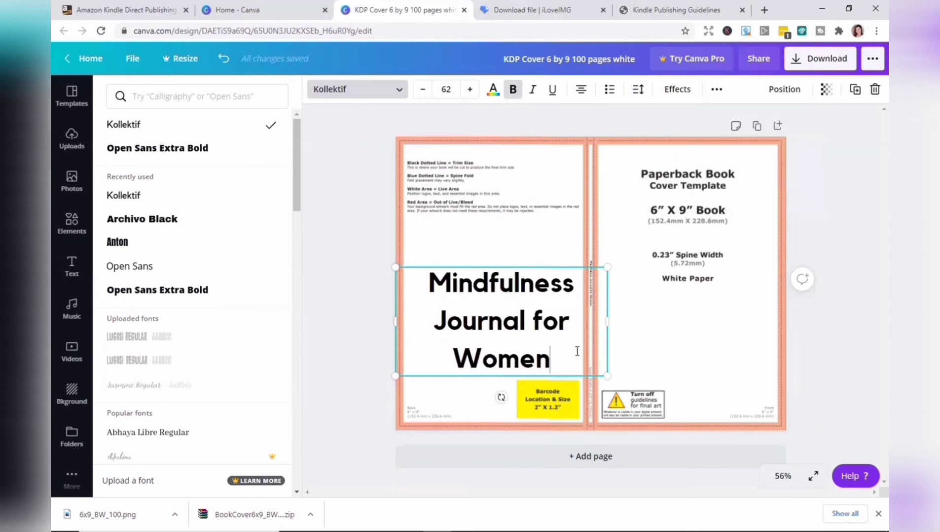
{"action": "left_click", "coordinate": [637, 93]}
{"action": "mouse_move", "coordinate": [727, 149]}
{"action": "left_mouse_down"}
{"action": "mouse_move", "coordinate": [715, 152]}
{"action": "mouse_move", "coordinate": [728, 156]}
{"action": "left_mouse_up"}
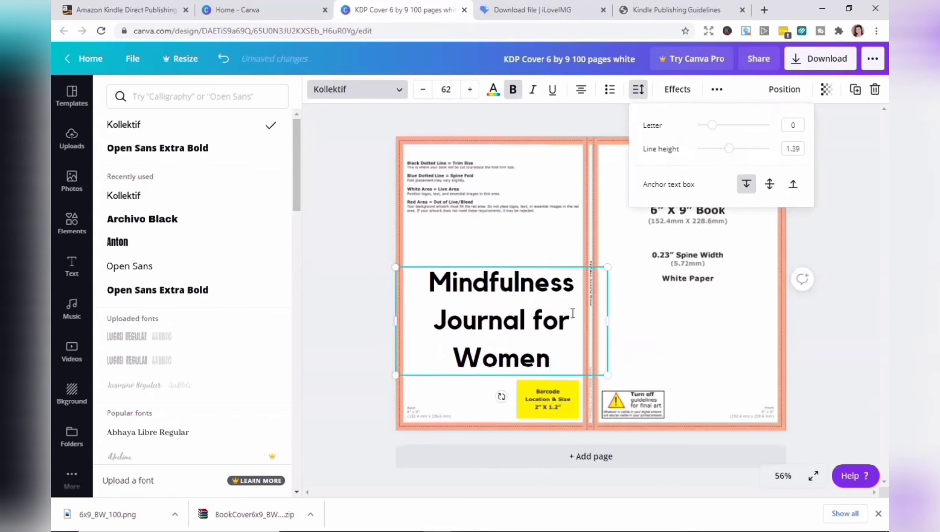
{"action": "left_click", "coordinate": [559, 360]}
Step: Narrow the title text box so the title rewraps on the front cover
{"action": "key", "text": "ctrl+a"}
{"action": "left_click", "coordinate": [638, 90]}
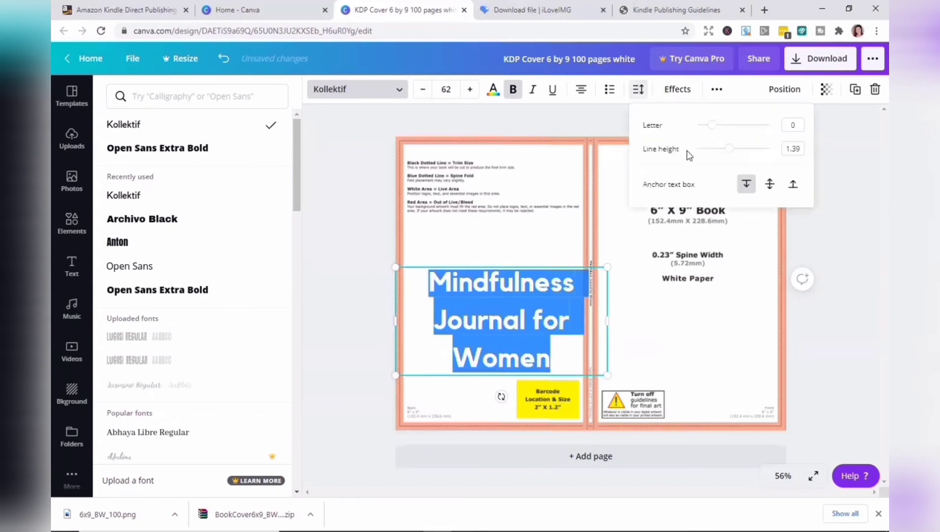
{"action": "left_click_drag", "start_coordinate": [607, 321], "coordinate": [788, 222]}
{"action": "left_click", "coordinate": [422, 89]}
Step: Add a body text box reading 'Author Name' at the bottom of the front cover
{"action": "left_click", "coordinate": [157, 220]}
{"action": "left_click", "coordinate": [358, 90]}
{"action": "left_click", "coordinate": [123, 124]}
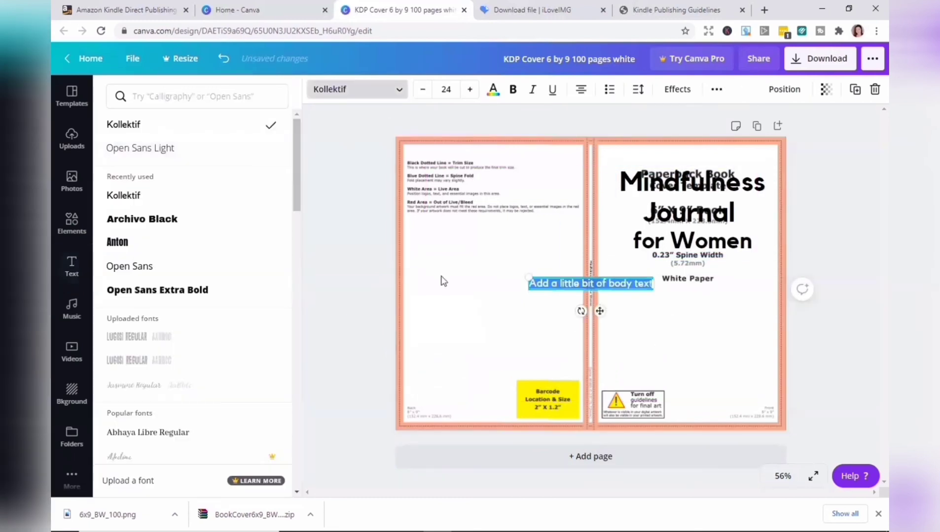
{"action": "type", "text": "Author Name"}
{"action": "left_click_drag", "start_coordinate": [600, 312], "coordinate": [702, 406]}
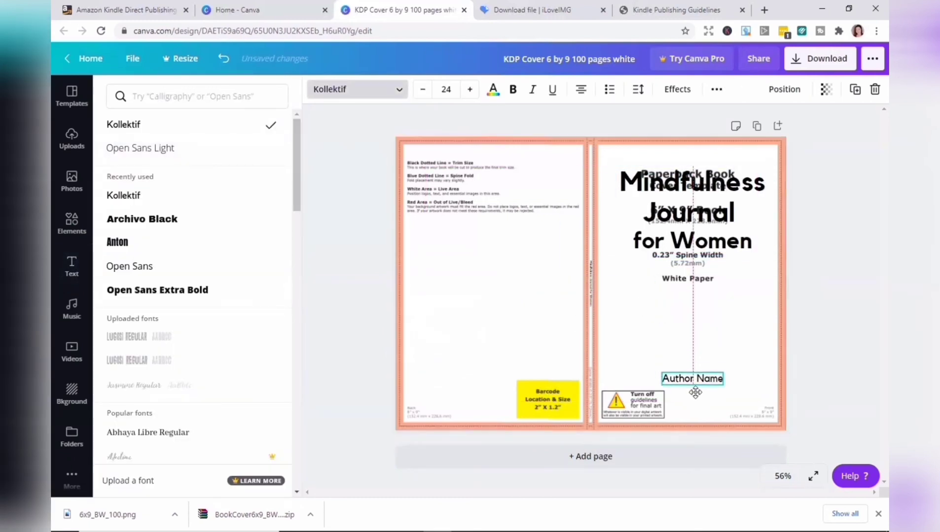
{"action": "left_click", "coordinate": [740, 332]}
{"action": "left_click", "coordinate": [73, 140]}
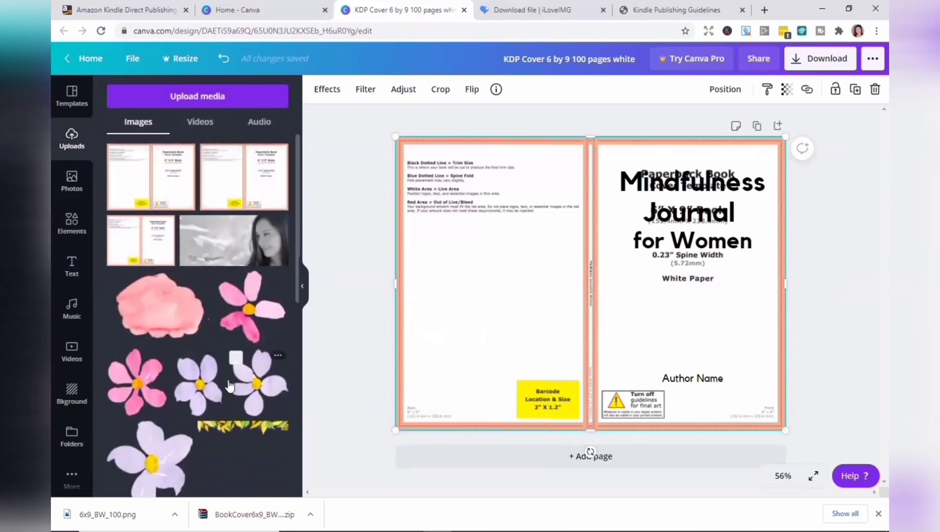
Step: Add the uploaded pink flower, shrink it, and place it under the title on the front cover
{"action": "left_click", "coordinate": [123, 385]}
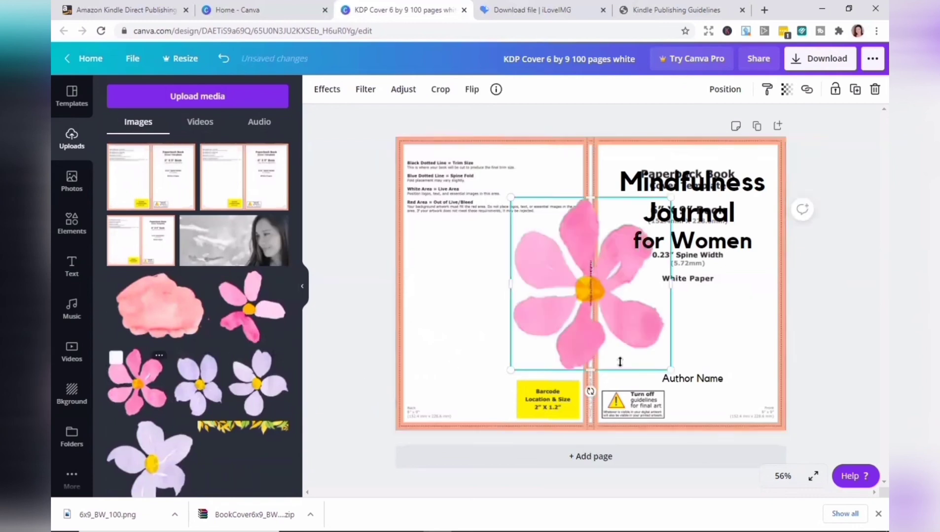
{"action": "left_click_drag", "start_coordinate": [658, 356], "coordinate": [551, 271]}
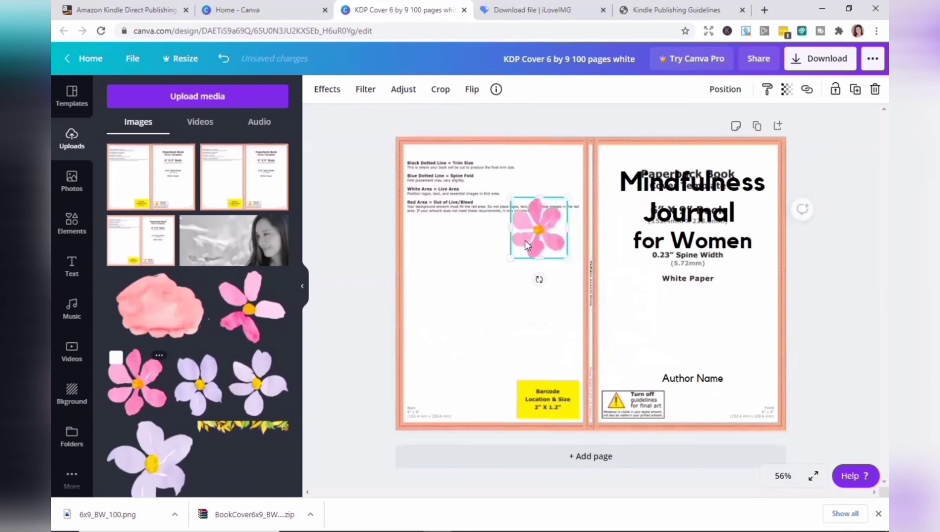
{"action": "left_click_drag", "start_coordinate": [525, 240], "coordinate": [676, 314]}
{"action": "left_click", "coordinate": [647, 345]}
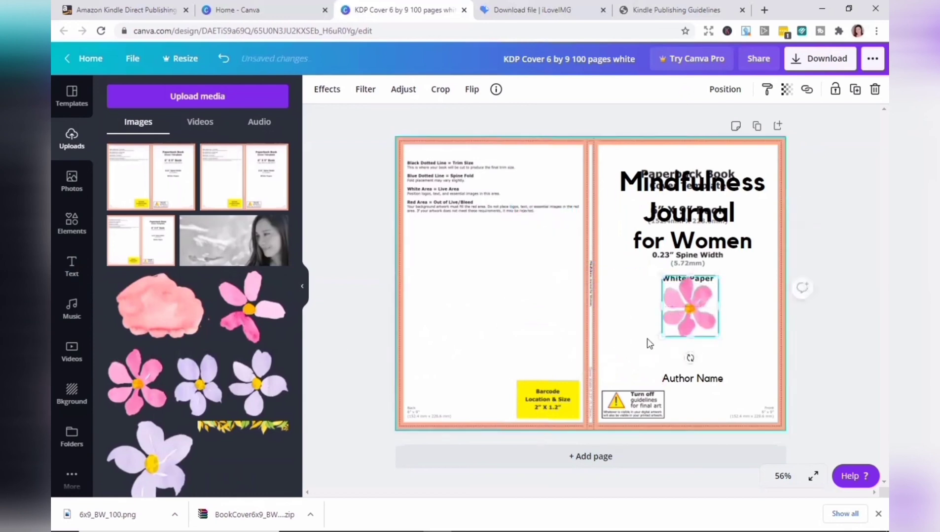
Step: Duplicate the pink flower and place the copies across the back cover
{"action": "left_click", "coordinate": [667, 334]}
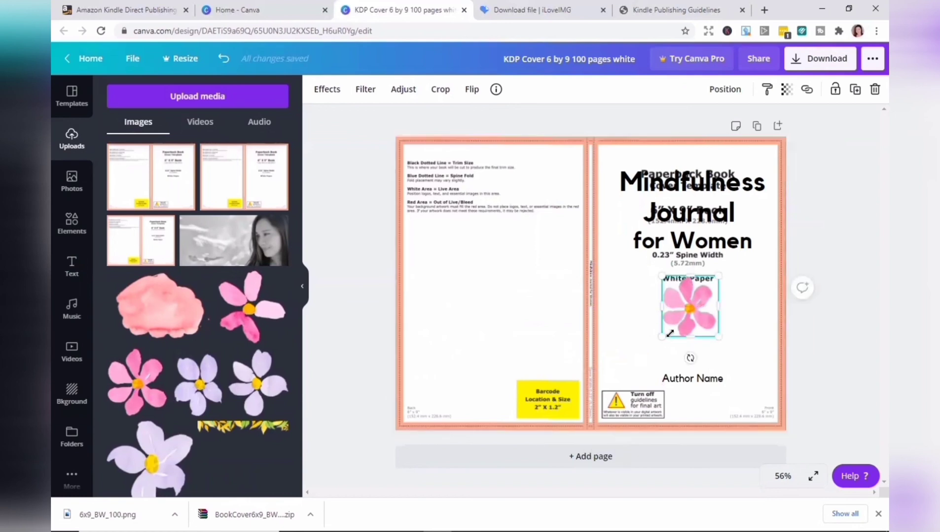
{"action": "left_click", "coordinate": [855, 91]}
{"action": "key", "text": "ctrl+d"}
{"action": "left_click_drag", "start_coordinate": [446, 198], "coordinate": [470, 379]}
{"action": "left_click", "coordinate": [539, 305]}
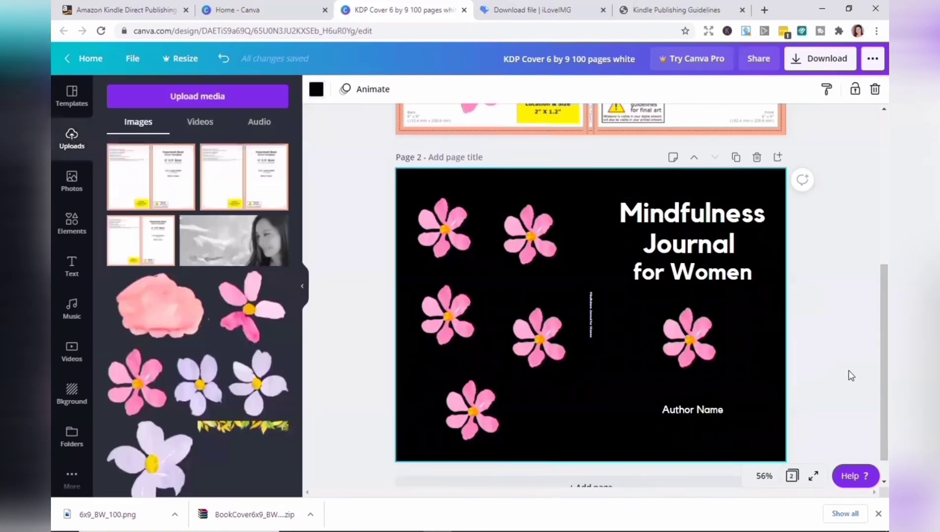
{"action": "scroll", "coordinate": [851, 376], "scroll_direction": "down", "scroll_amount": 1}
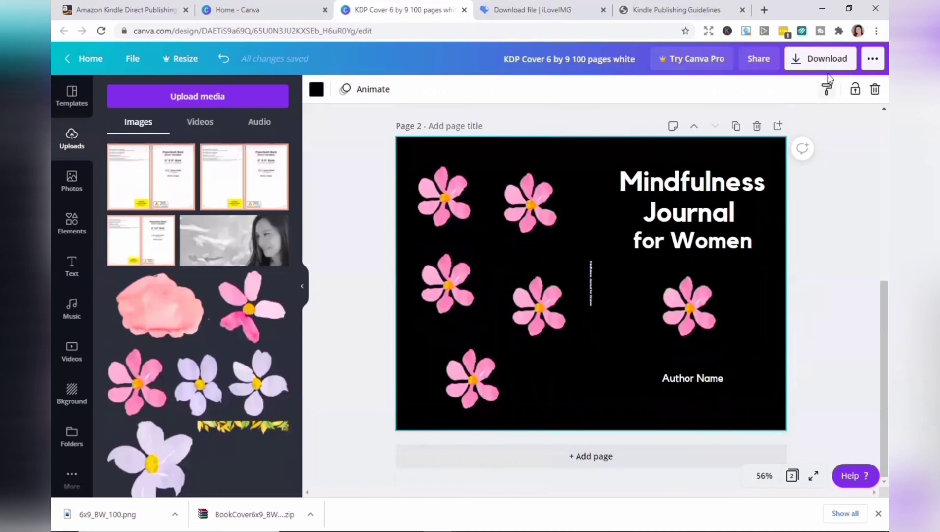
Step: Download only Page 2 as PDF Print and save it as 'KDP Cover 6 by 9 100 pages white.pdf'
{"action": "left_click", "coordinate": [831, 60]}
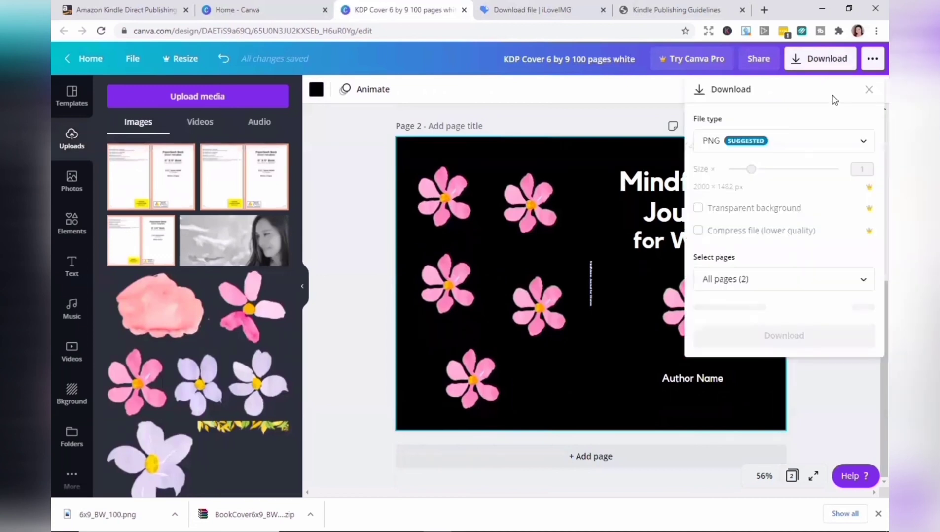
{"action": "left_click", "coordinate": [827, 148]}
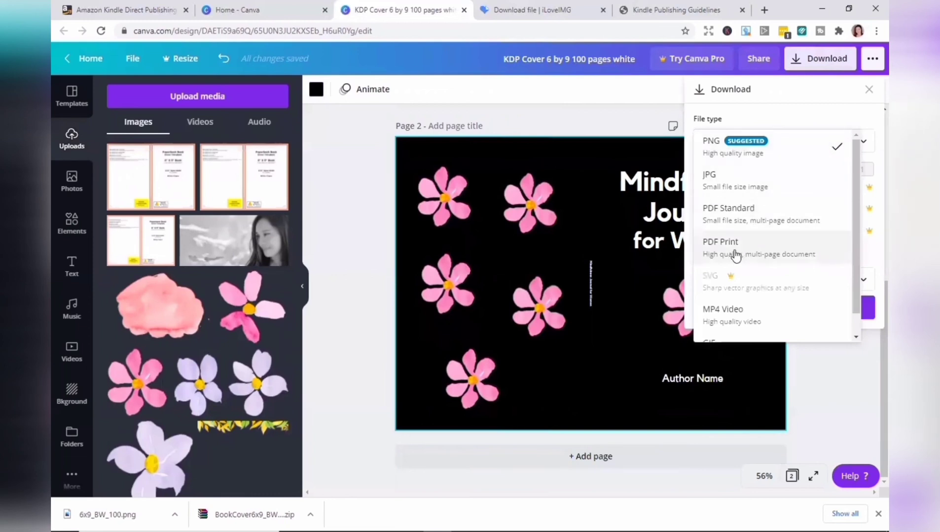
{"action": "left_click", "coordinate": [658, 125]}
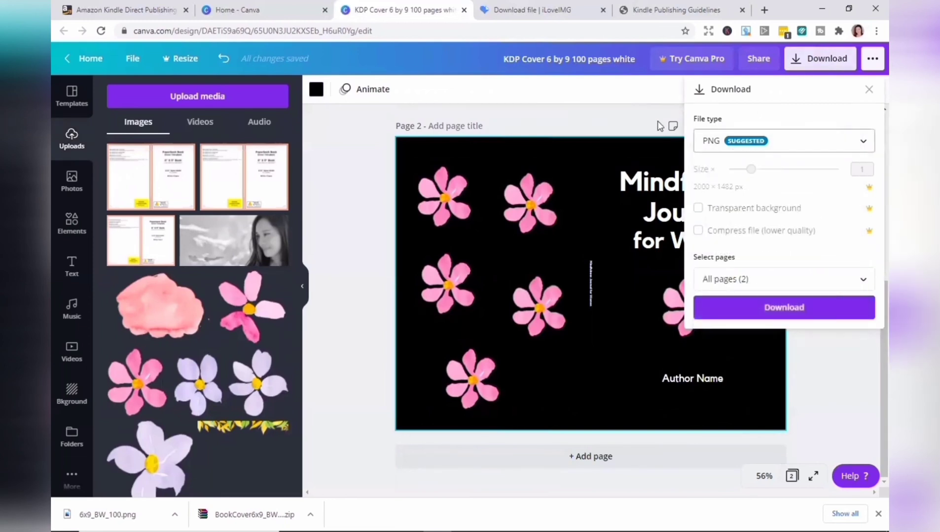
{"action": "left_click", "coordinate": [806, 285]}
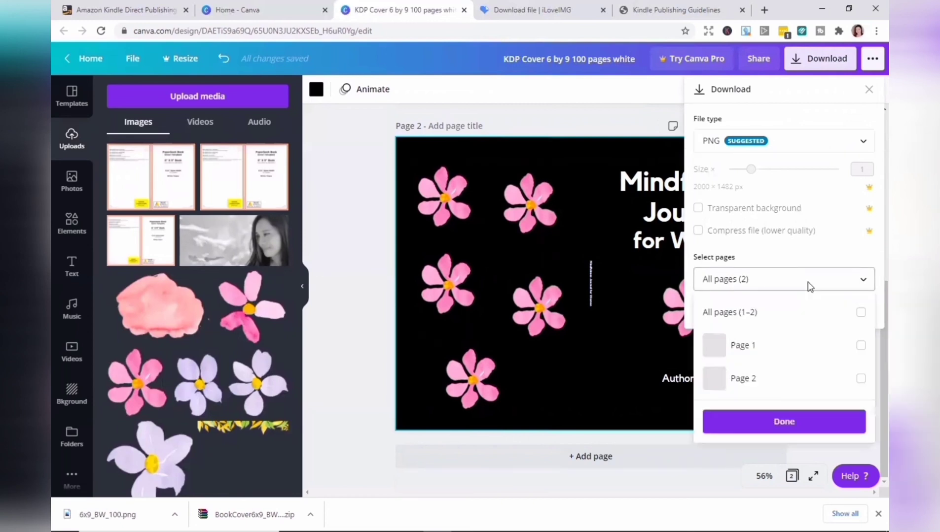
{"action": "left_click", "coordinate": [861, 380]}
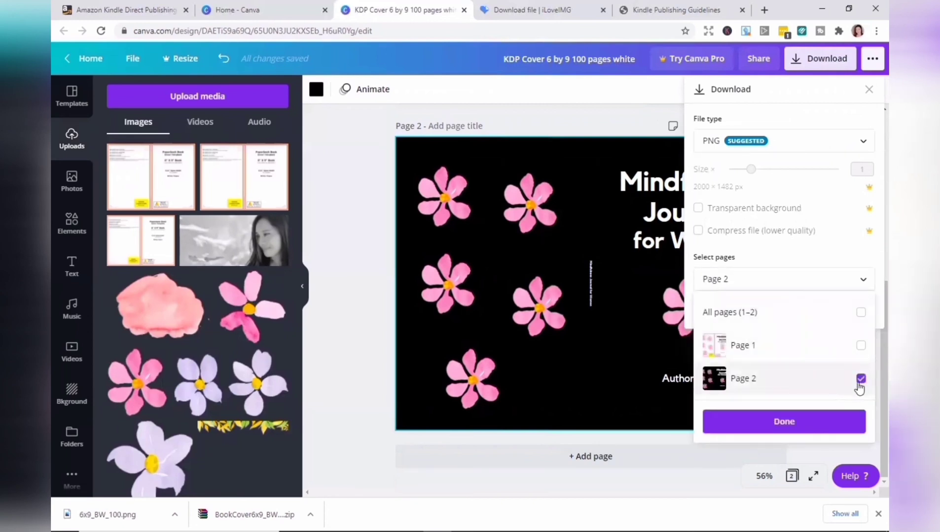
{"action": "left_click", "coordinate": [800, 422]}
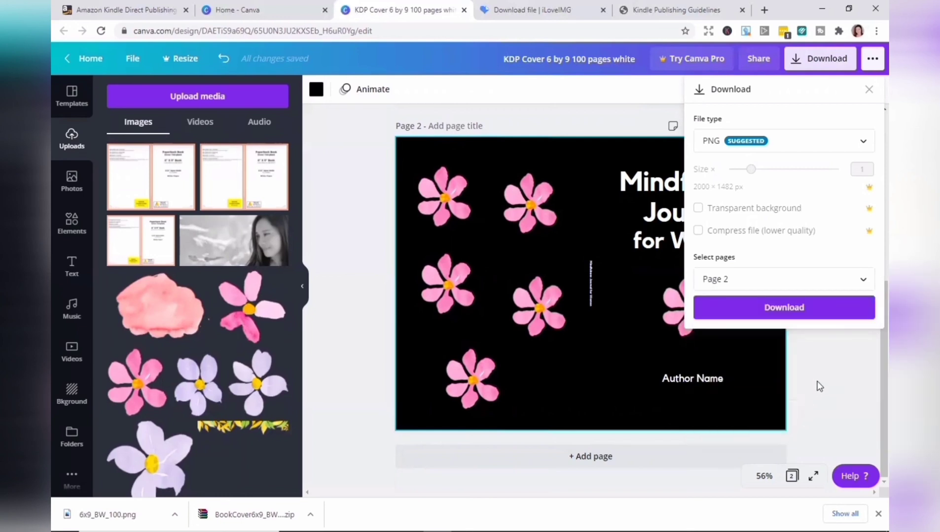
{"action": "left_click", "coordinate": [806, 150]}
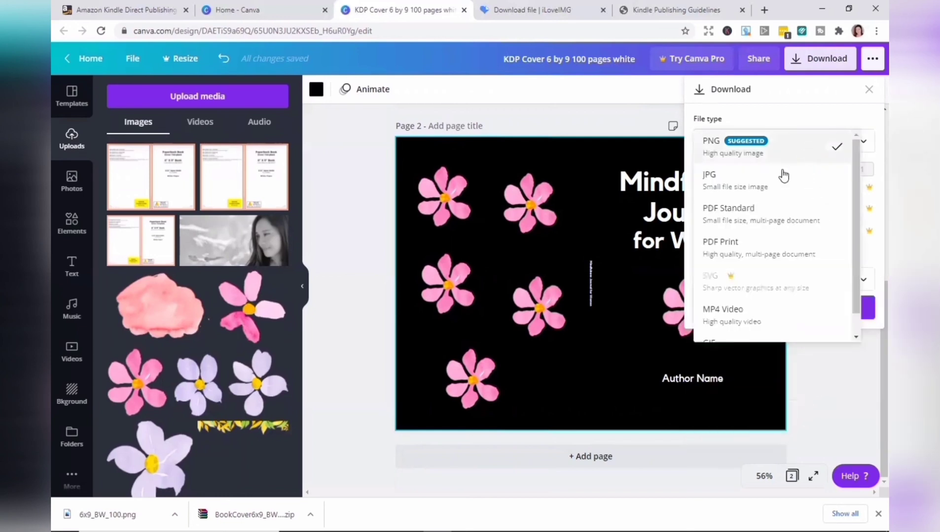
{"action": "left_click", "coordinate": [747, 252]}
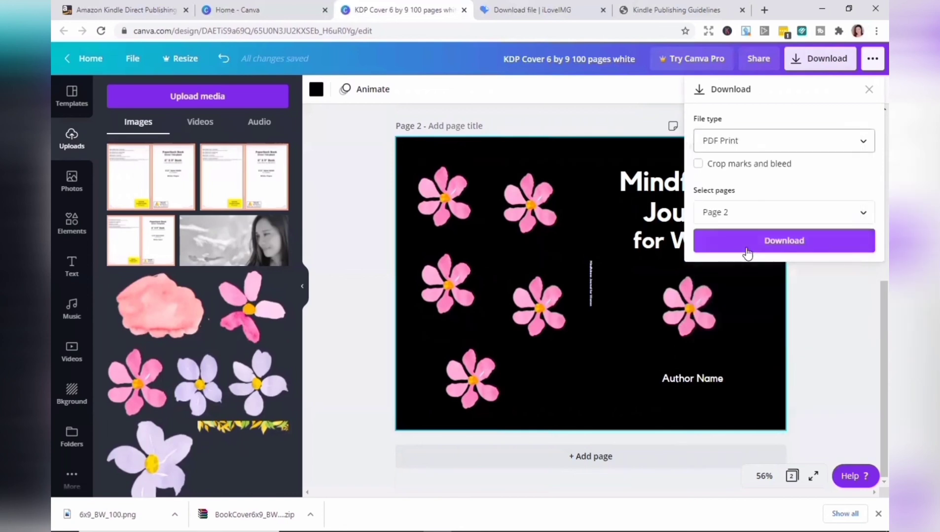
{"action": "left_click", "coordinate": [786, 241]}
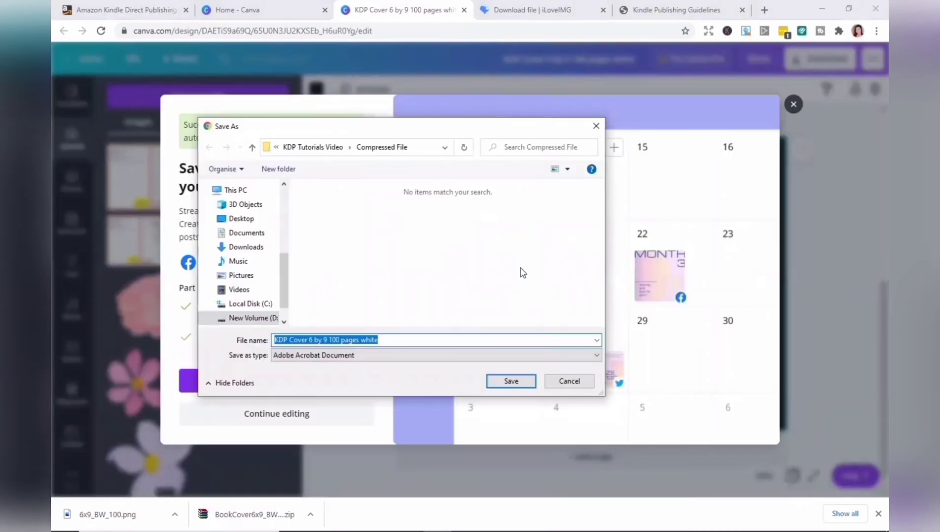
{"action": "left_click", "coordinate": [503, 387]}
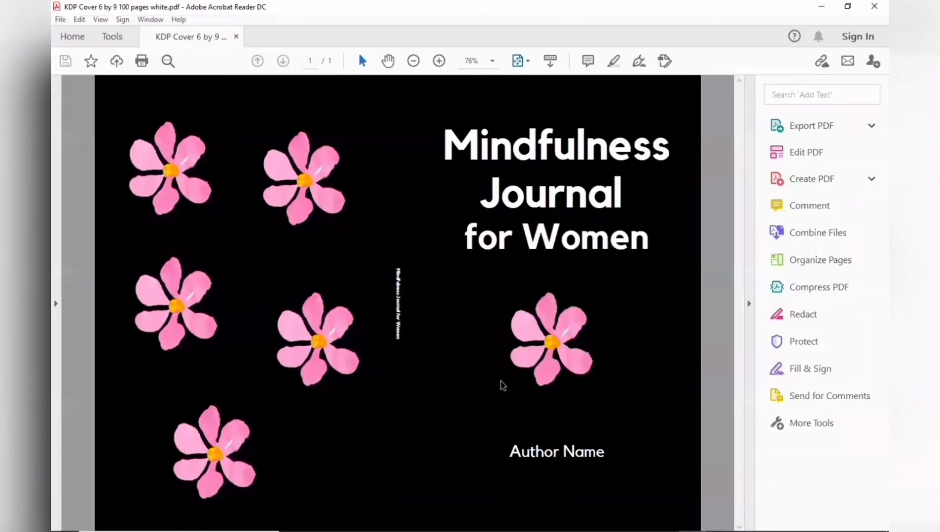